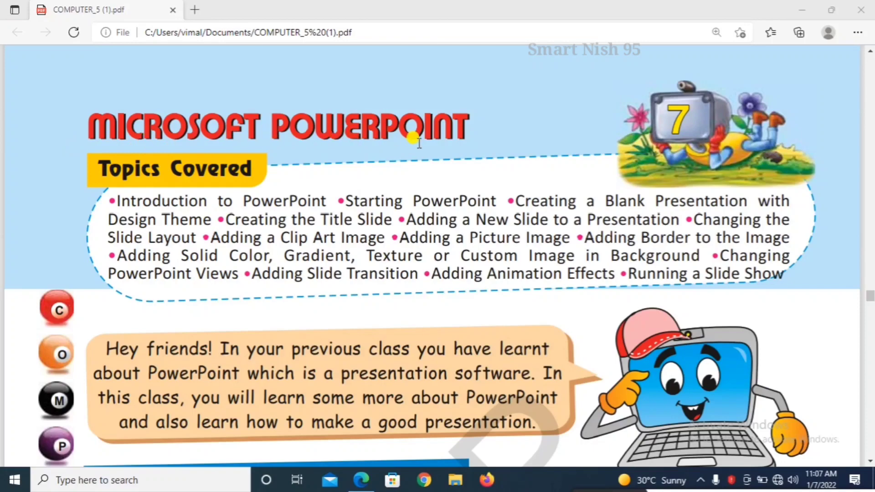
- Scroll the textbook PDF down to the Starting PowerPoint steps on page 78
scroll(141, 296, "down", 5)
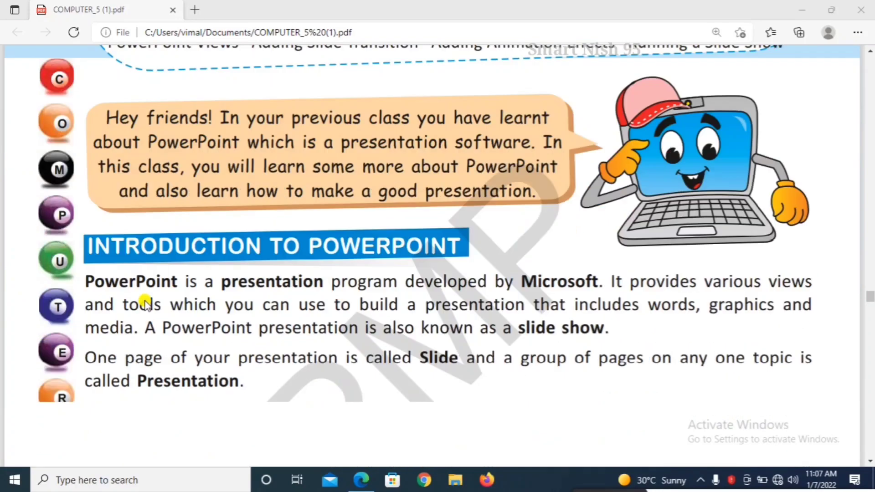
scroll(136, 292, "down", 1)
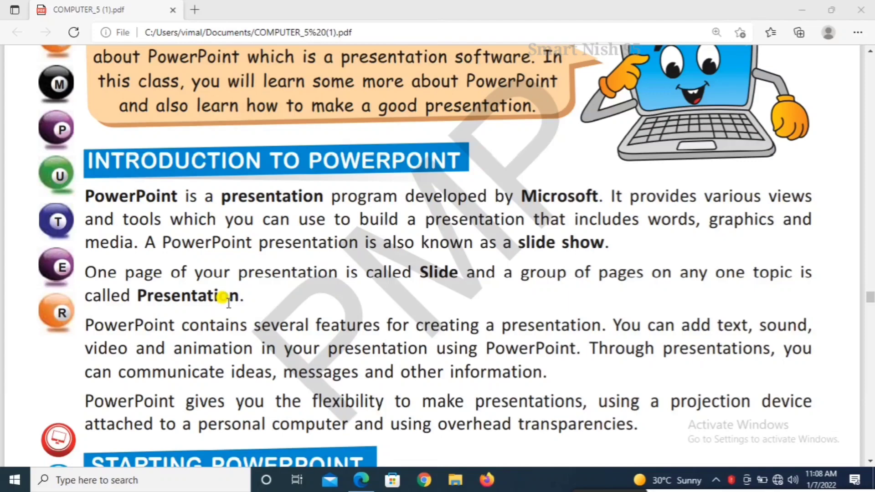
scroll(214, 319, "down", 2)
scroll(241, 334, "down", 2)
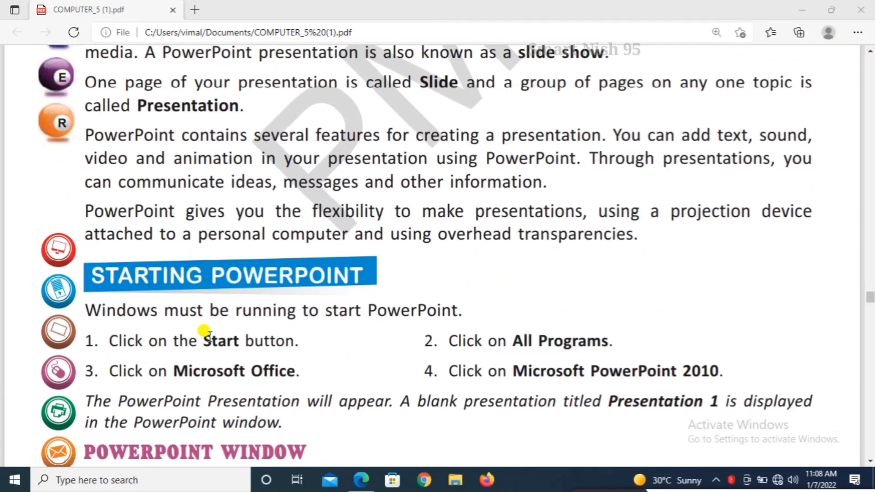
scroll(218, 335, "down", 3)
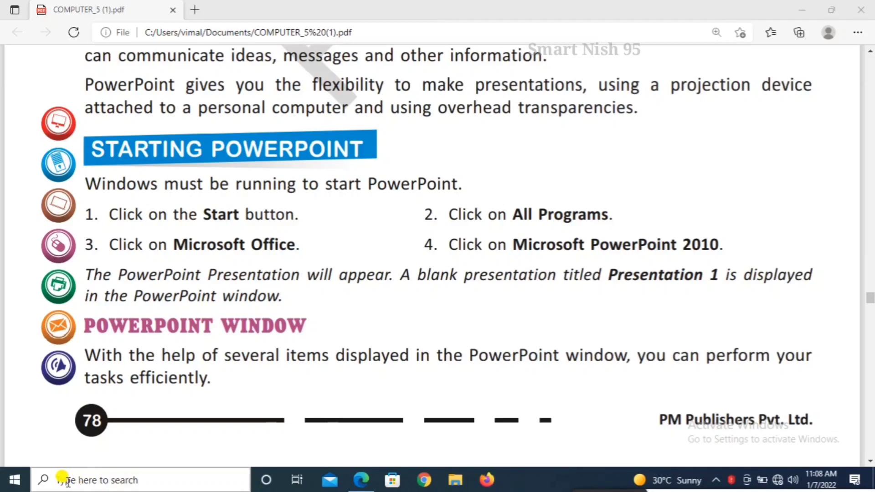
- Search Windows for 'powerpoint' and launch Microsoft PowerPoint 2010 from the results
left_click(65, 481)
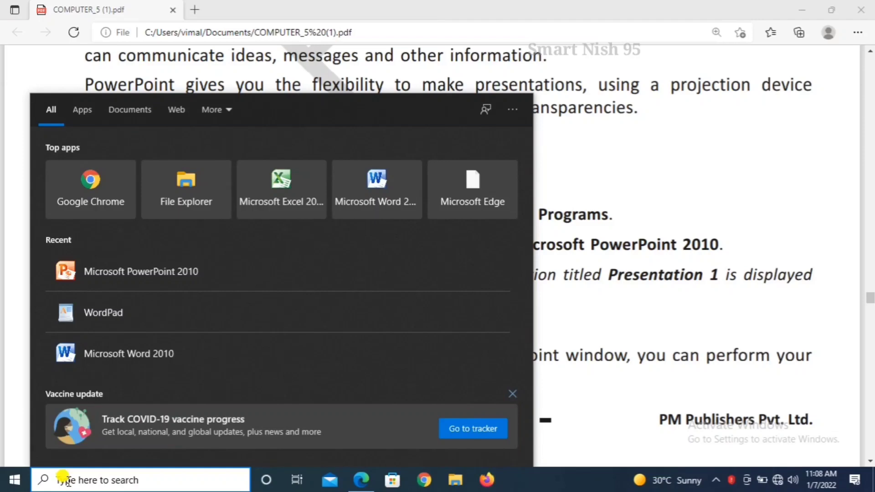
type("m")
type("ower")
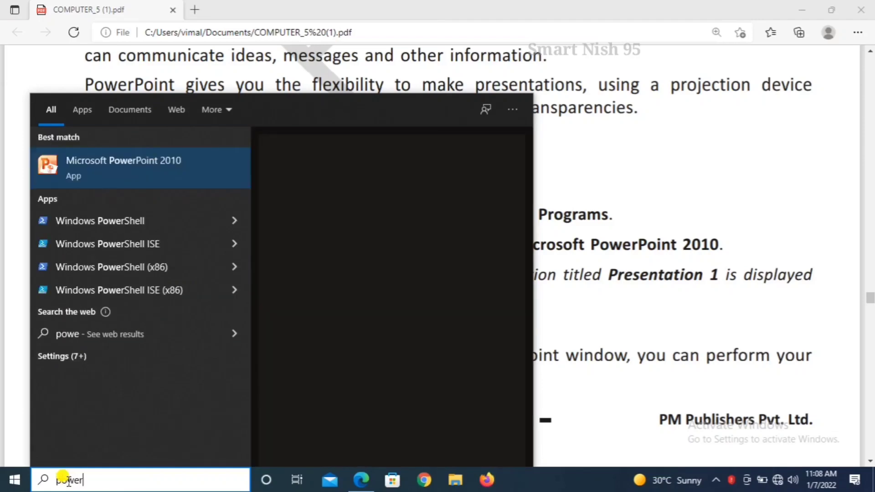
type("poi")
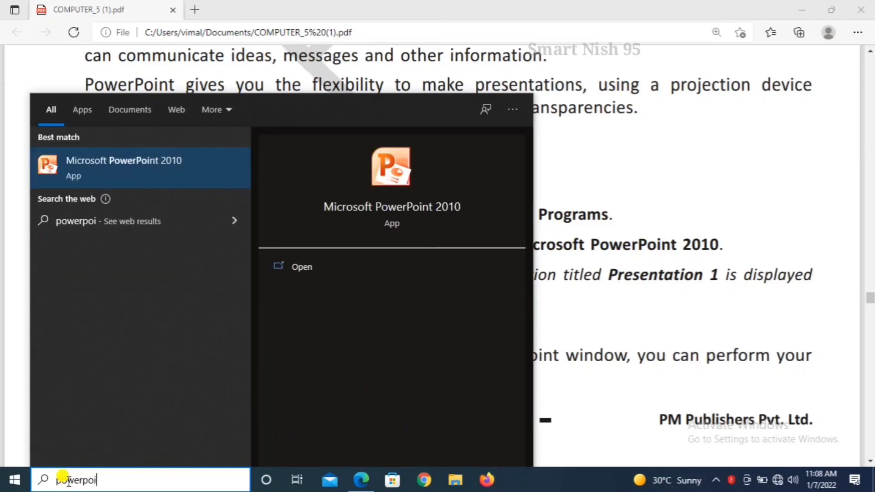
type("nt")
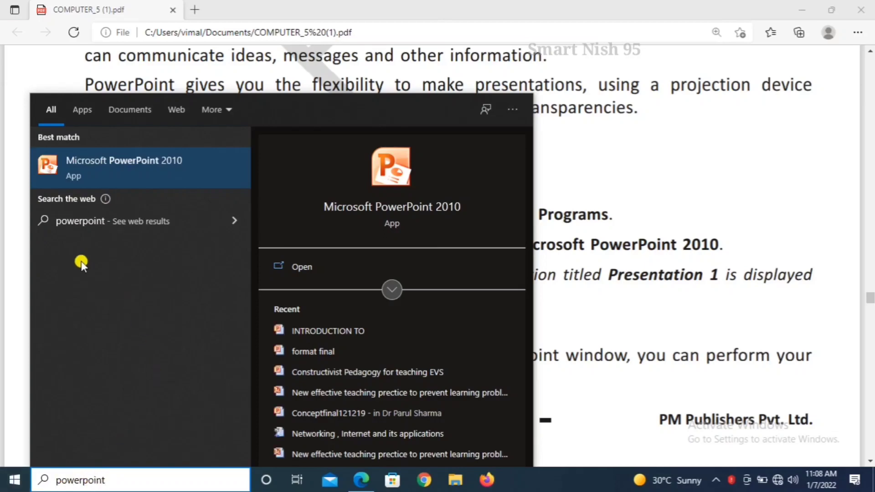
left_click(81, 162)
left_click(81, 162)
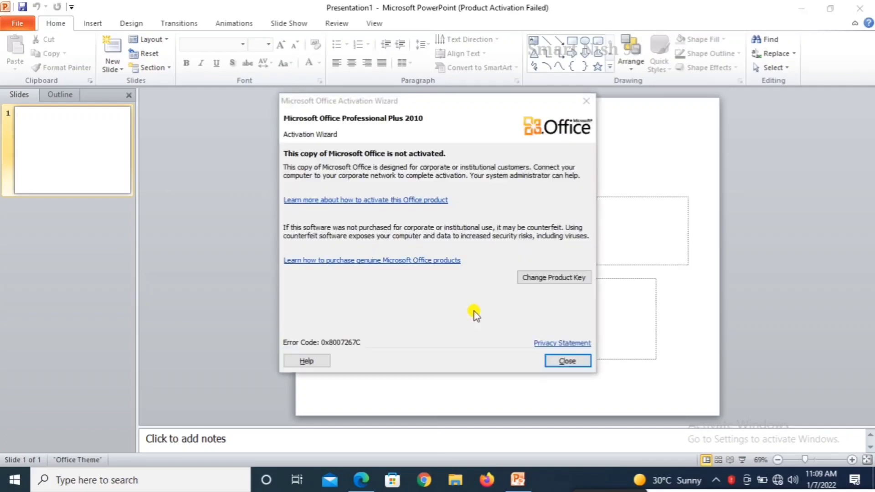
- Close the Office Activation Wizard and switch back to the textbook PDF in Edge
left_click(587, 96)
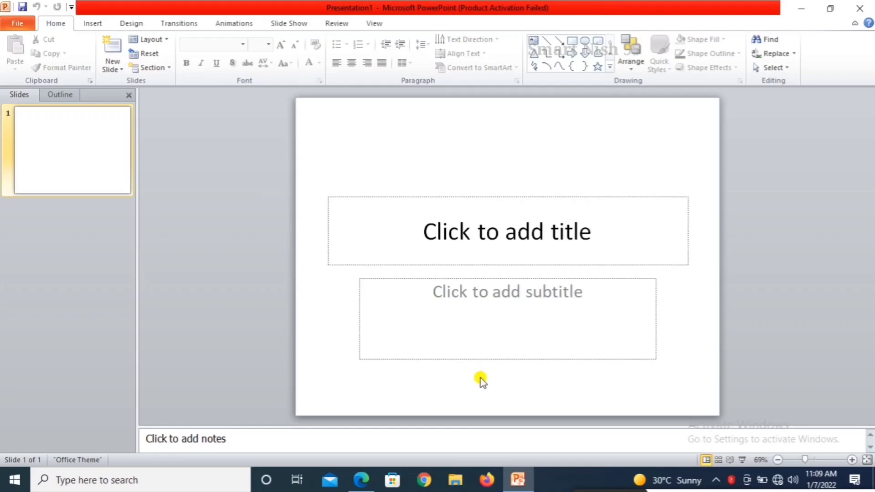
left_click(360, 479)
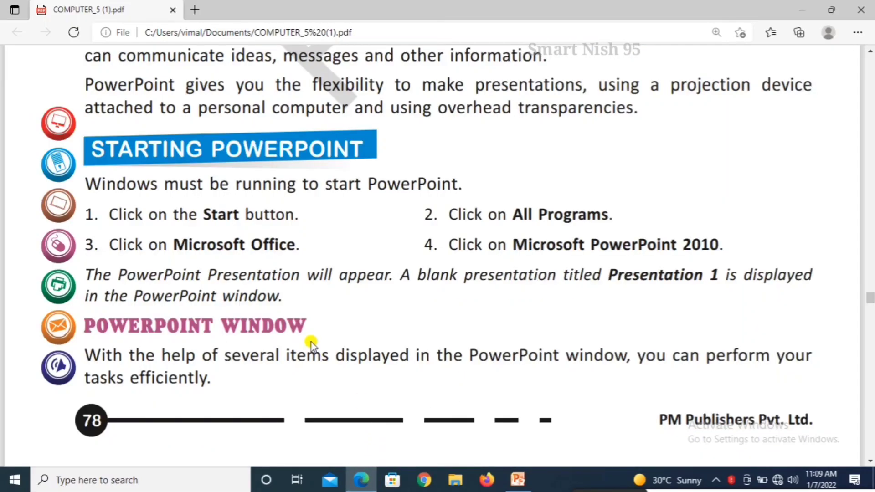
- Scroll the PDF to the labelled diagram showing Title Bar, Ribbon, Slide Pane and Notes Pane
scroll(310, 343, "down", 3)
scroll(310, 344, "down", 3)
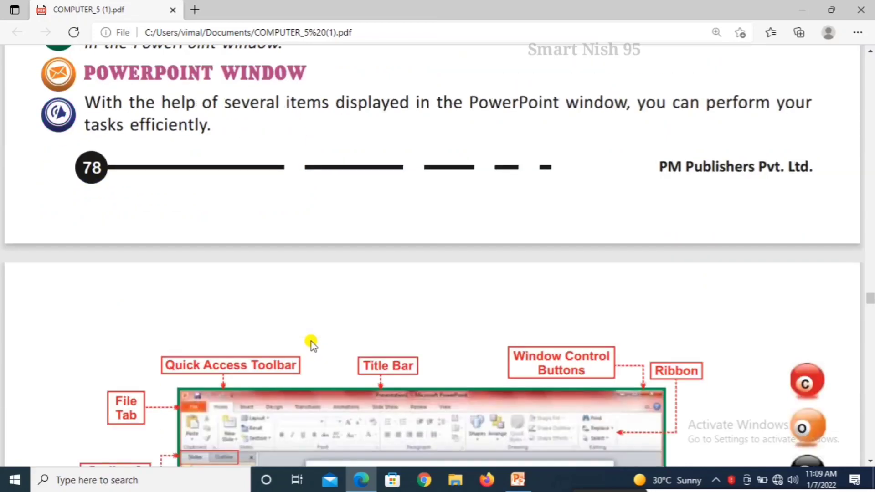
scroll(311, 345, "down", 2)
scroll(310, 344, "down", 2)
scroll(309, 337, "up", 1)
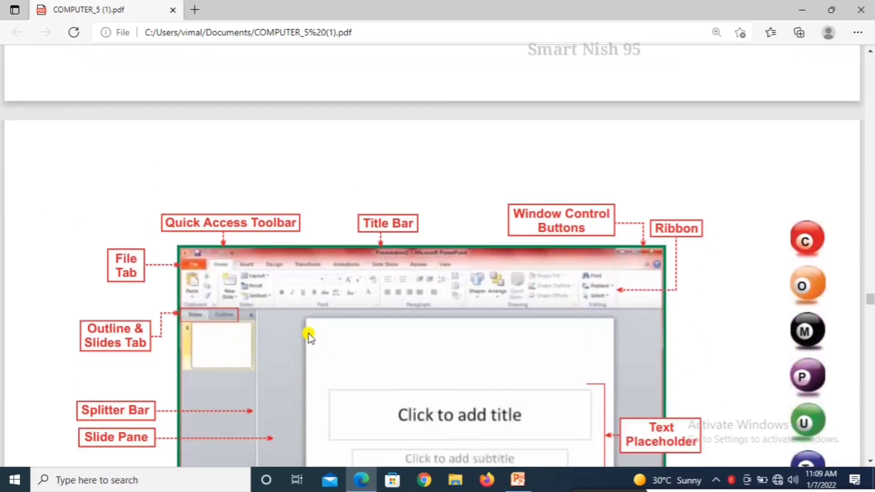
scroll(308, 334, "up", 4)
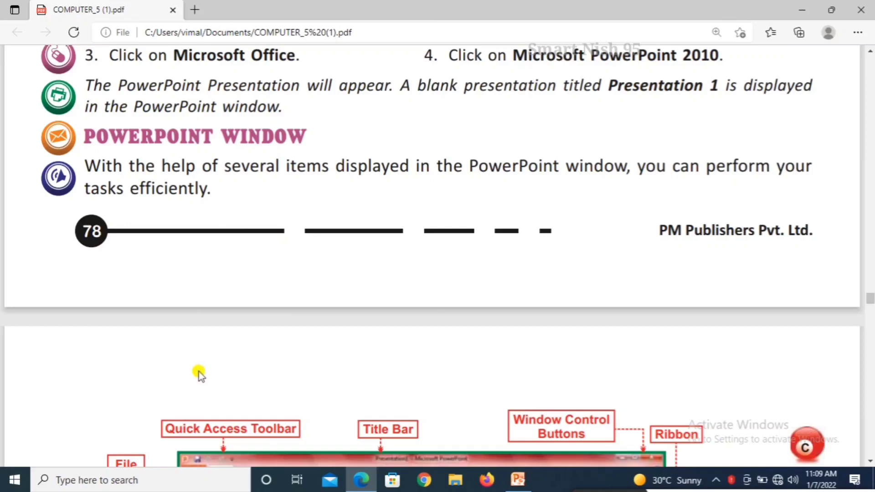
scroll(199, 371, "down", 3)
scroll(199, 371, "down", 3)
scroll(199, 373, "down", 3)
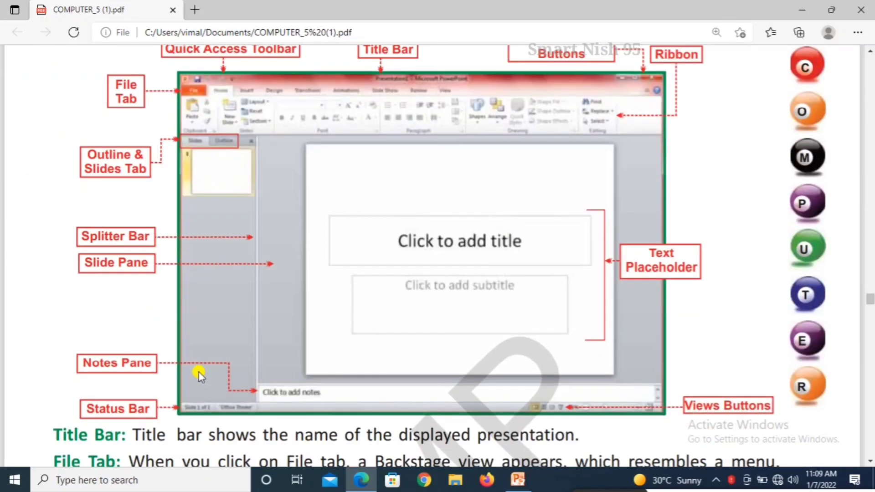
scroll(198, 373, "up", 3)
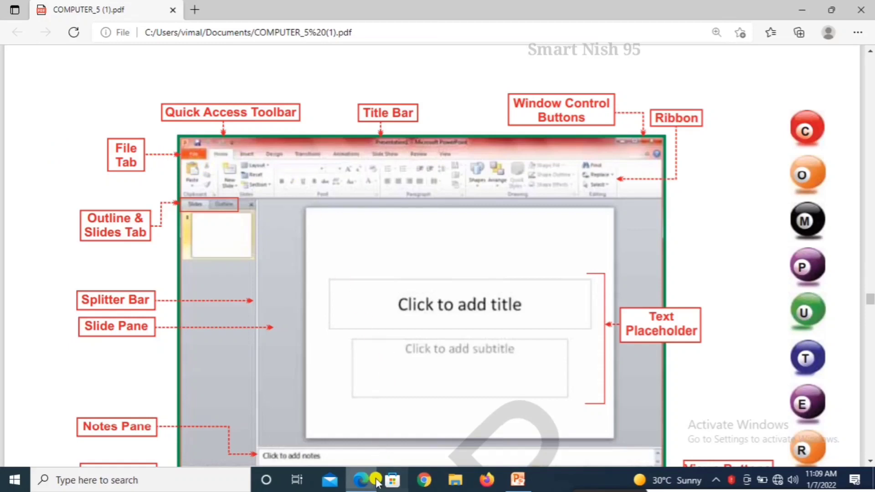
- Bring PowerPoint's blank Presentation1 back to the front from the taskbar
left_click(518, 479)
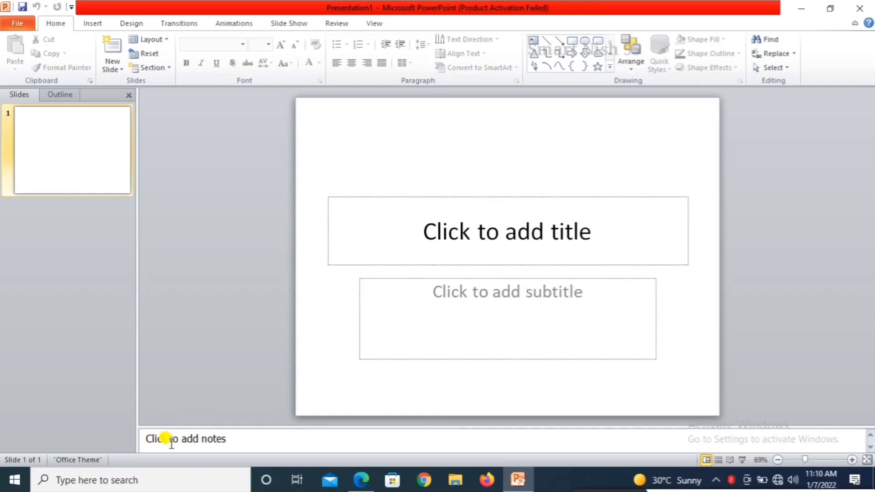
left_click(172, 443)
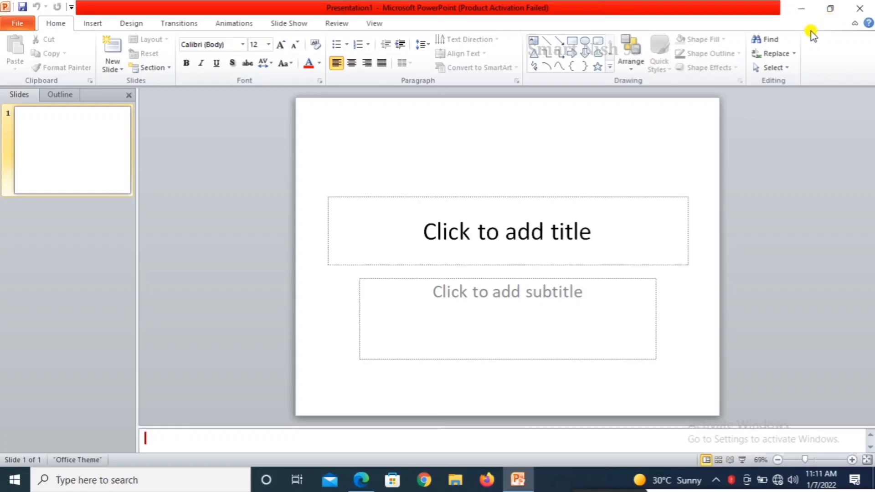
- Find 'Creating a Blank Presentation with Design Theme' in the PDF, then return to PowerPoint
left_click(369, 482)
scroll(391, 428, "down", 2)
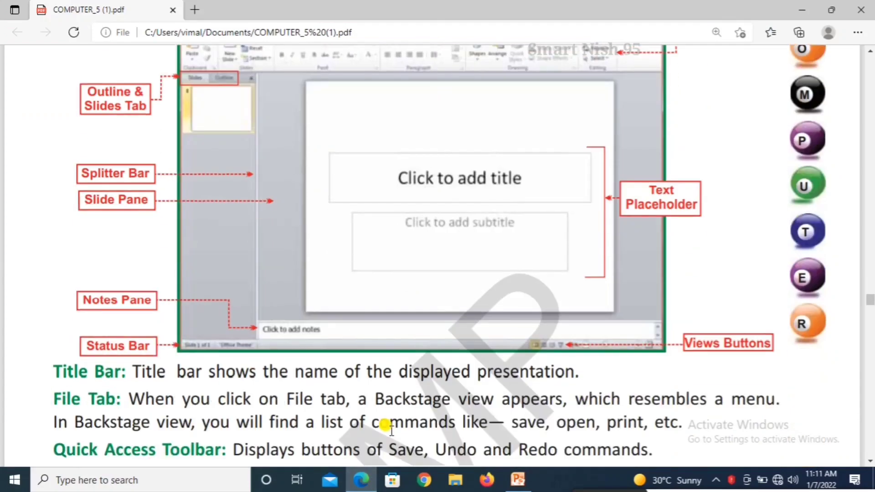
scroll(391, 428, "down", 3)
scroll(391, 428, "down", 6)
scroll(391, 428, "down", 5)
scroll(391, 428, "down", 5)
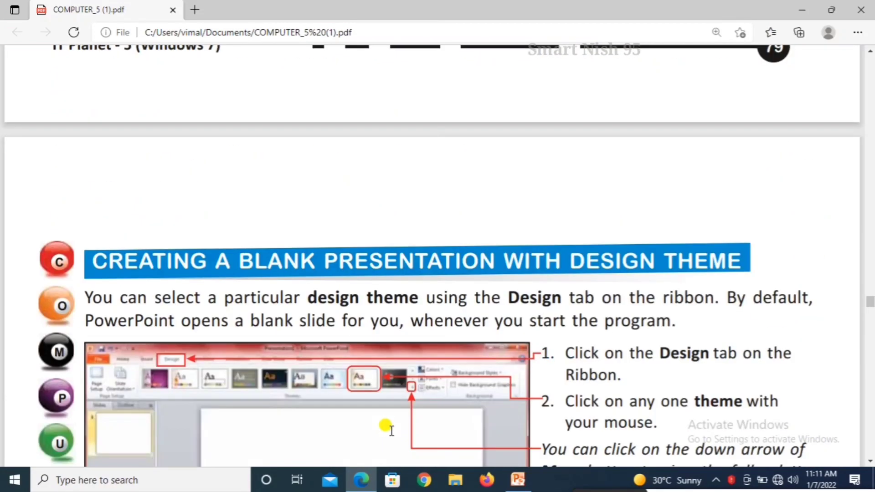
scroll(391, 428, "down", 2)
scroll(389, 426, "down", 3)
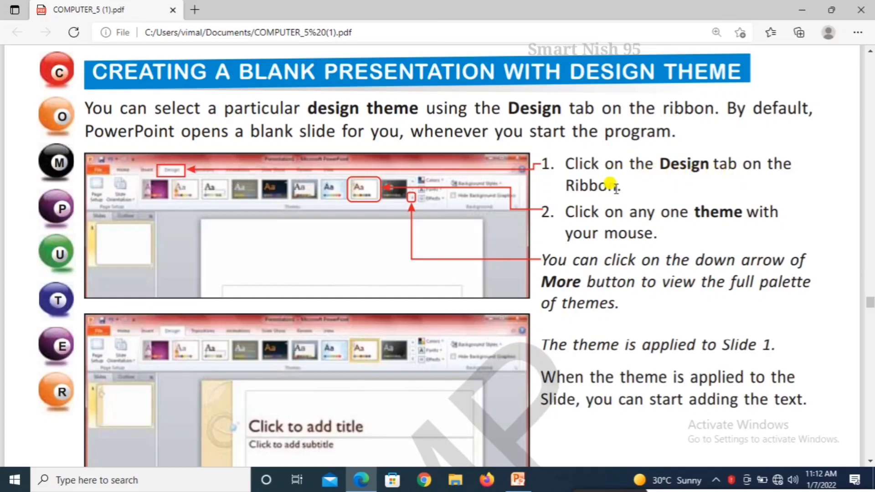
left_click(518, 480)
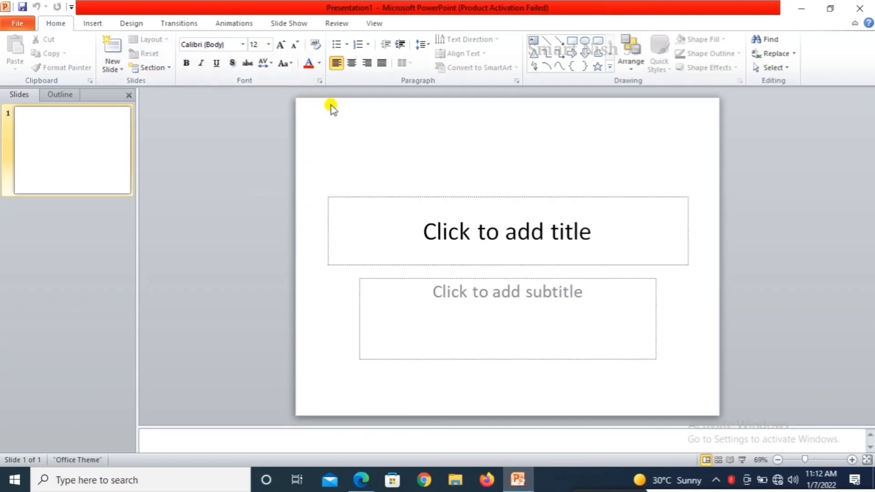
- Show the Design tab's theme gallery for Presentation1
left_click(129, 26)
left_click(130, 26)
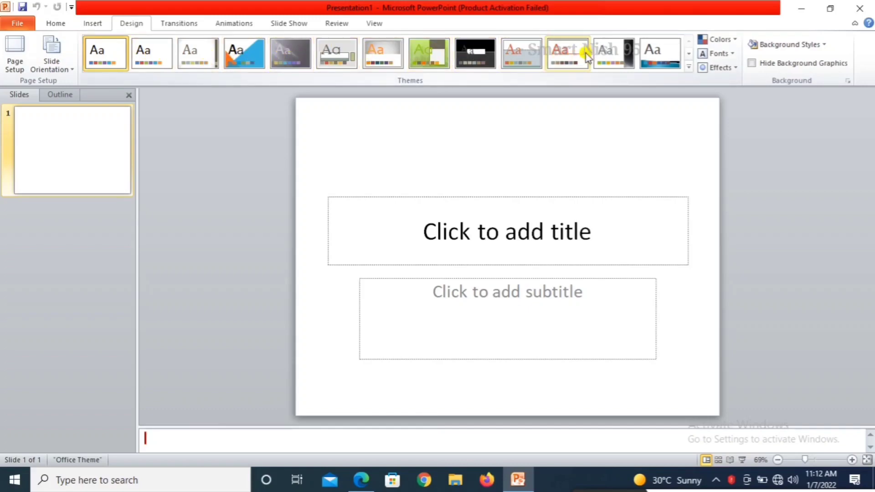
- Apply the Angles design theme to Presentation1, then switch back to the textbook PDF
left_click(248, 45)
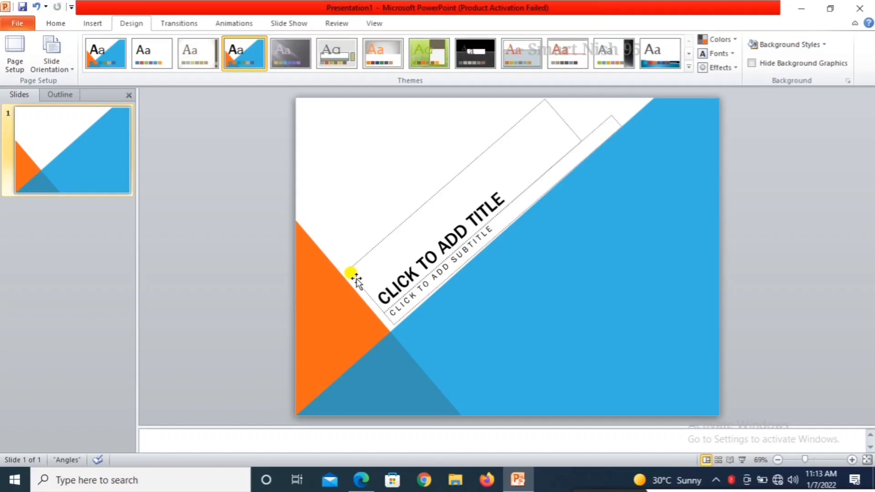
key("alt+Tab")
- Scroll to the PDF's 'Creating the Title Slide' steps, then return to PowerPoint
scroll(402, 396, "down", 2)
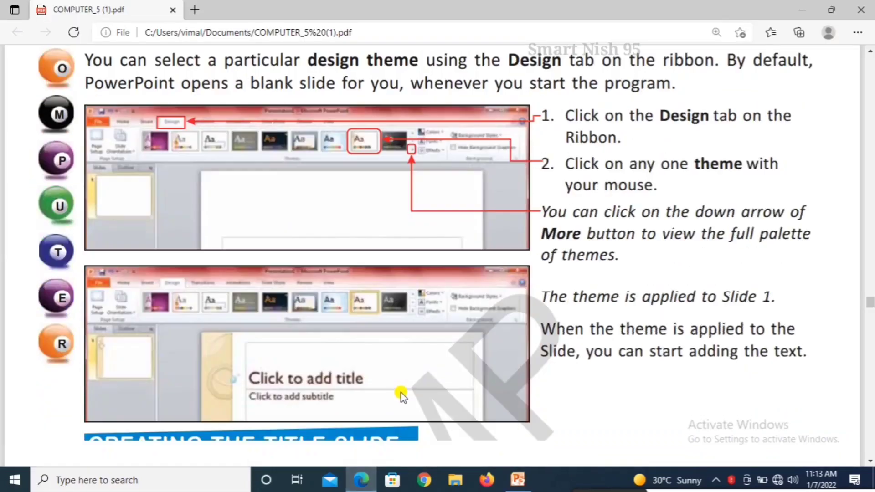
scroll(402, 395, "down", 3)
scroll(400, 394, "down", 1)
scroll(401, 393, "down", 1)
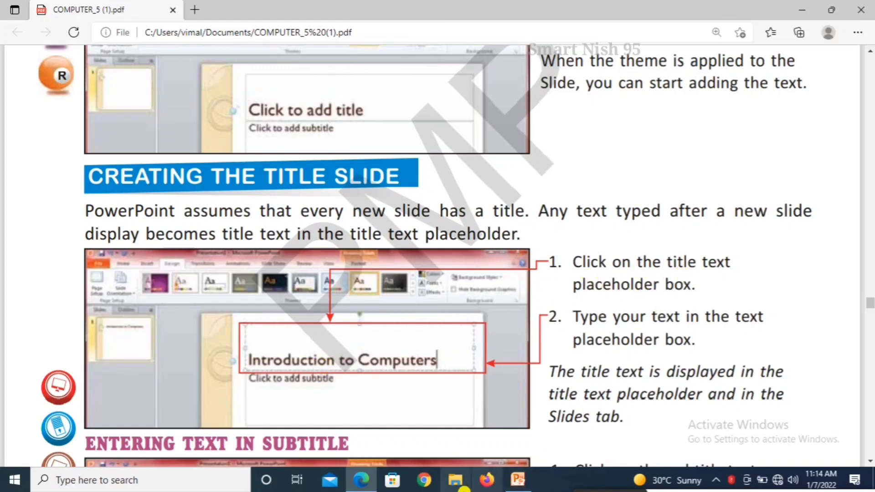
left_click(518, 480)
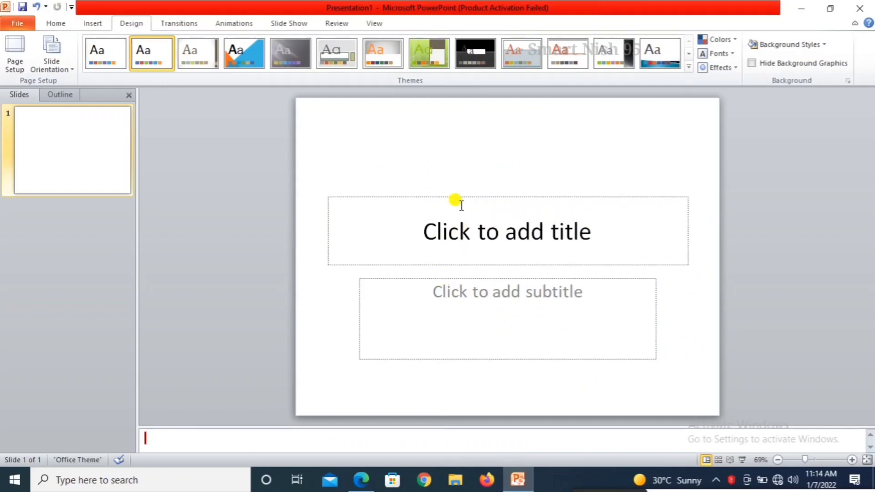
- Type 'Introduction to computers' into slide 1's title placeholder
left_click(423, 220)
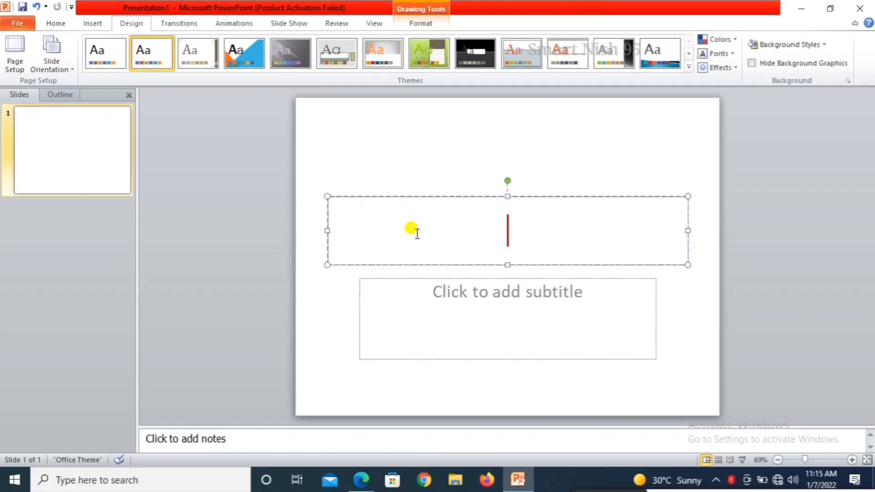
type("I")
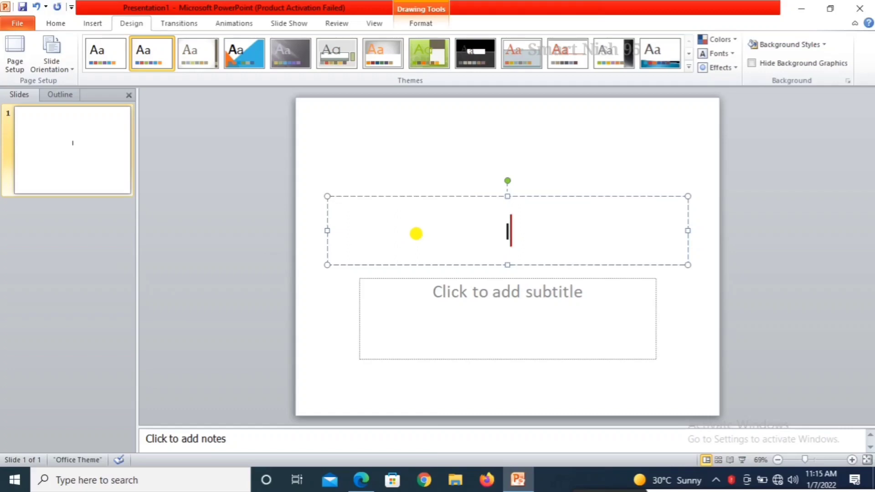
type("ntr")
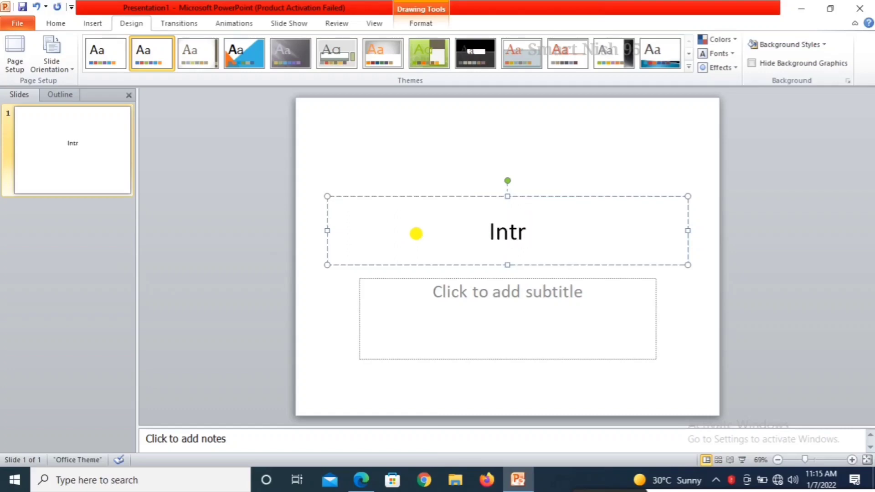
type("odu")
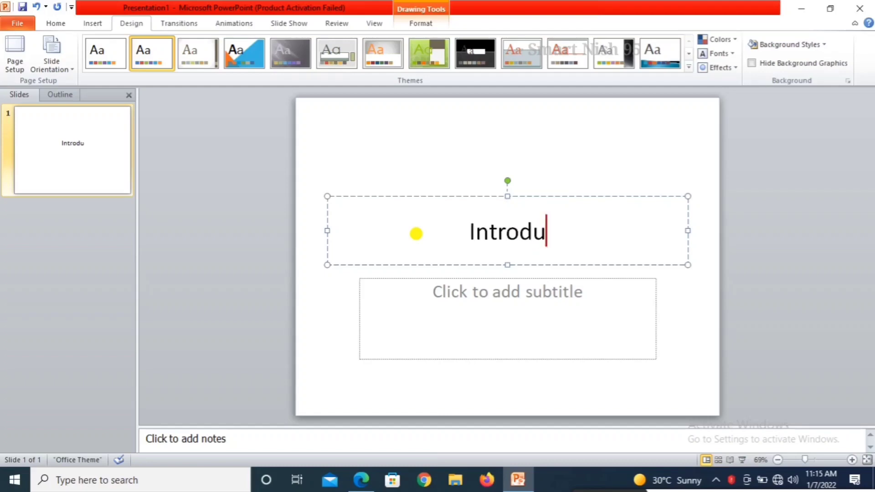
type("ction ")
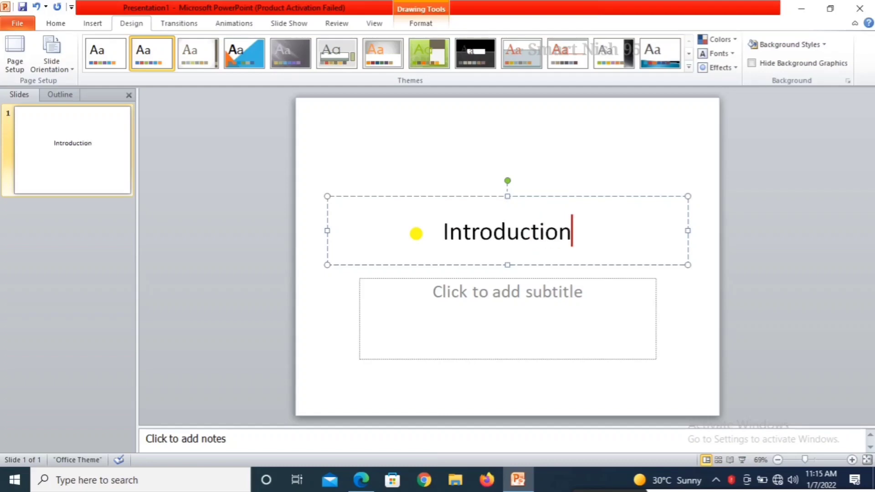
type("to ")
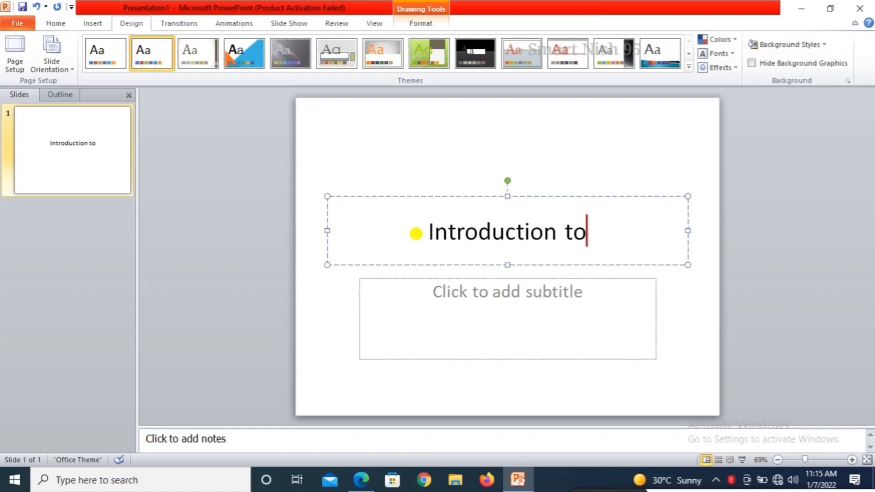
type("com")
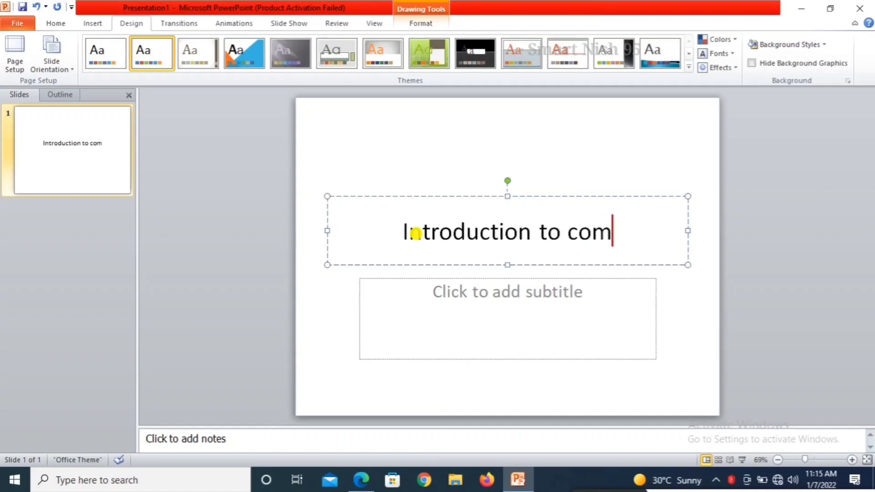
type("puter")
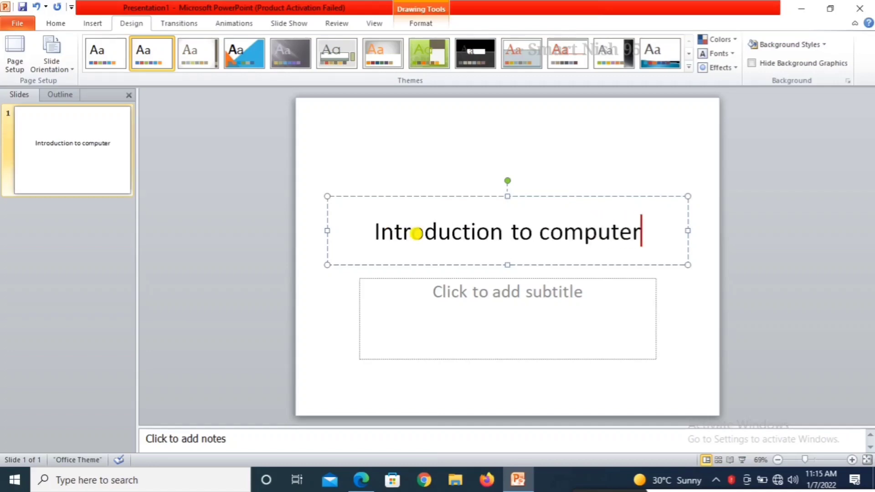
type("s")
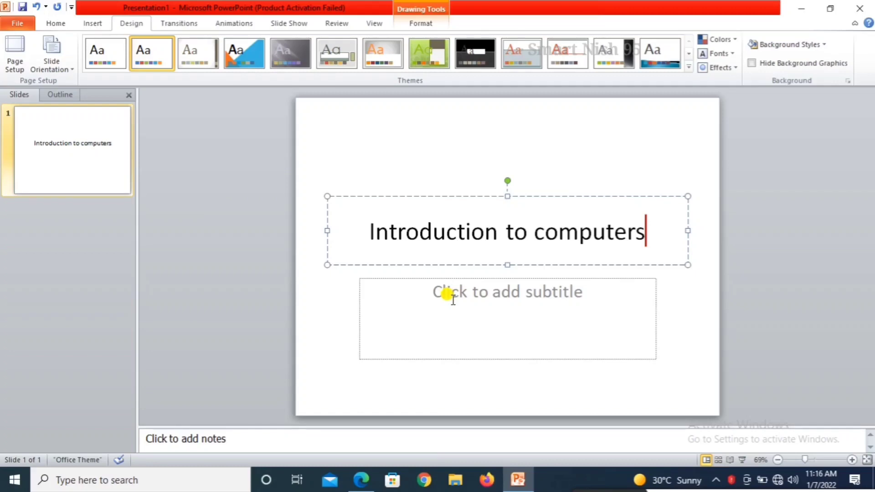
- Type the subtitle 'By the students of class 5' under the title on slide 1
left_click(435, 306)
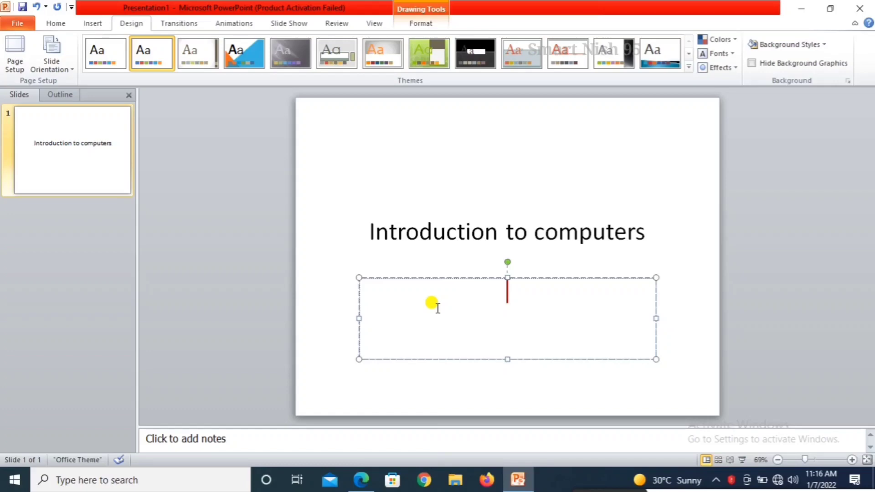
type("By ")
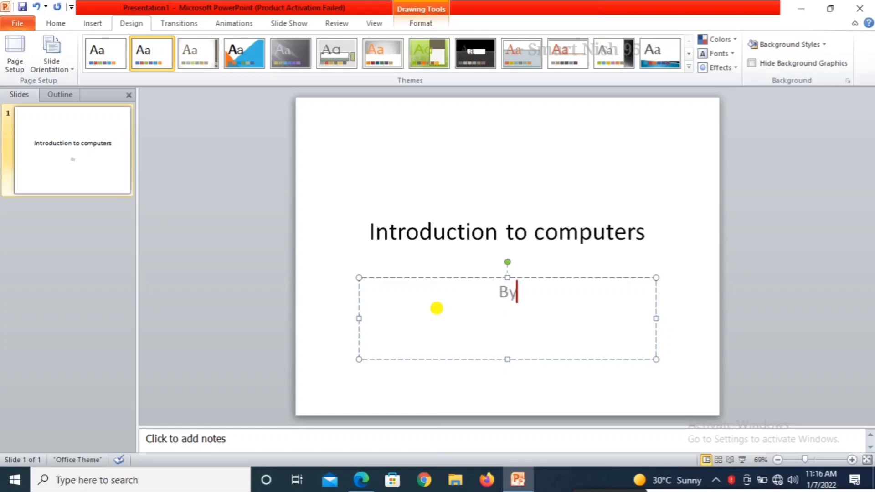
type("the ")
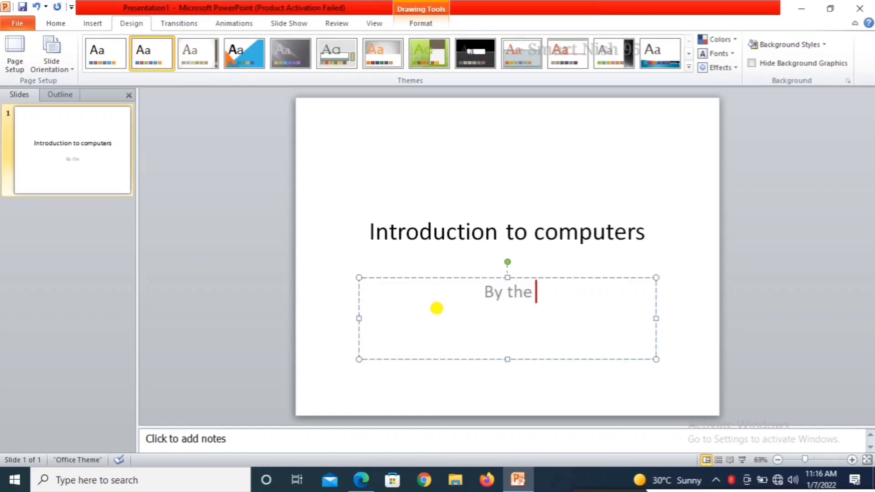
type("st")
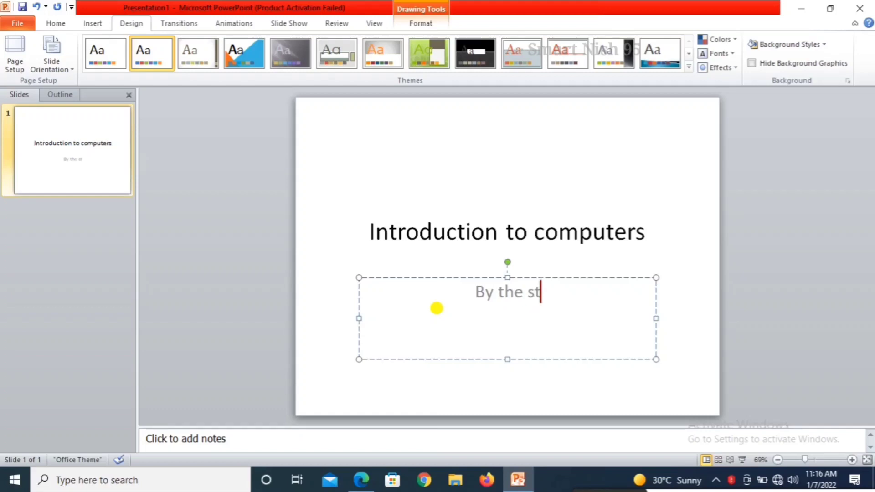
type("ud")
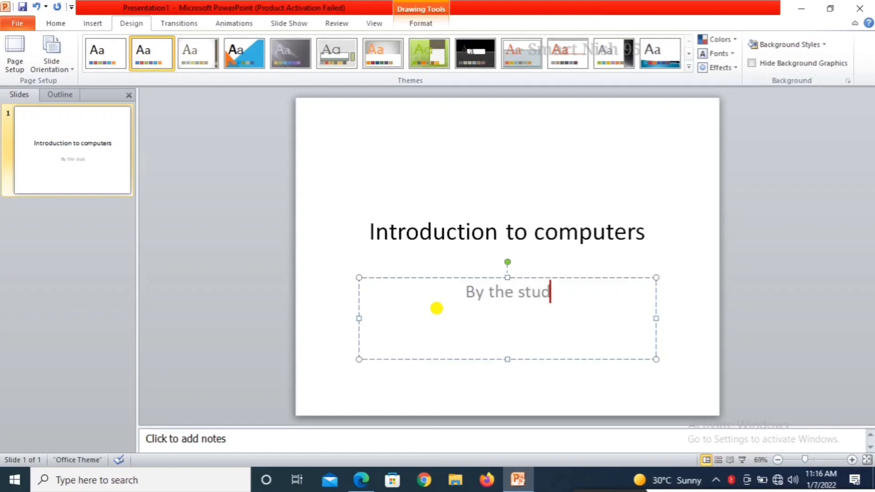
type("ents ")
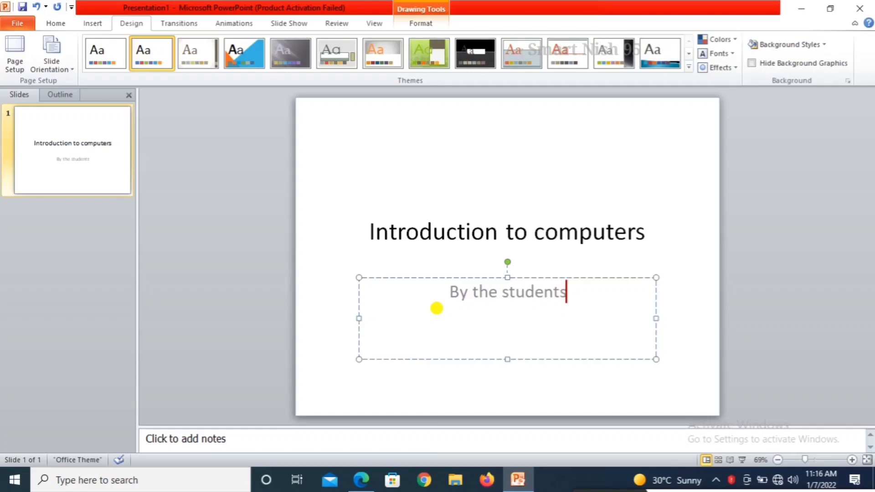
type("of c")
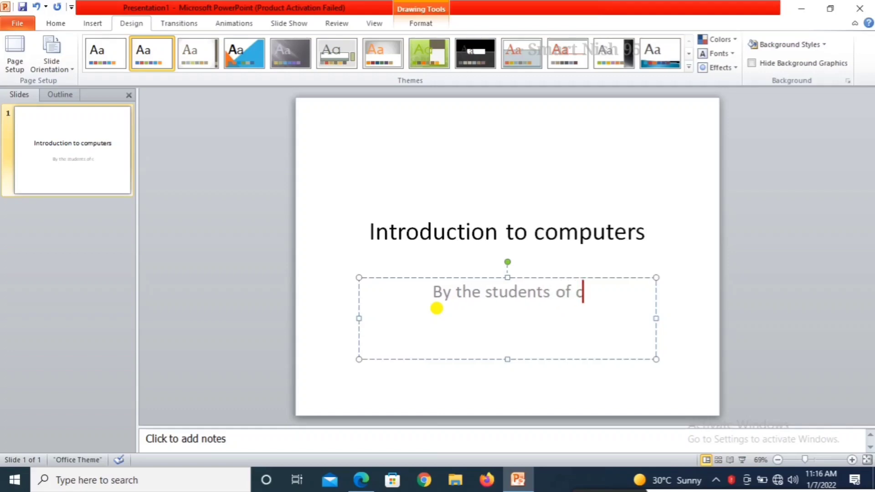
type("lass ")
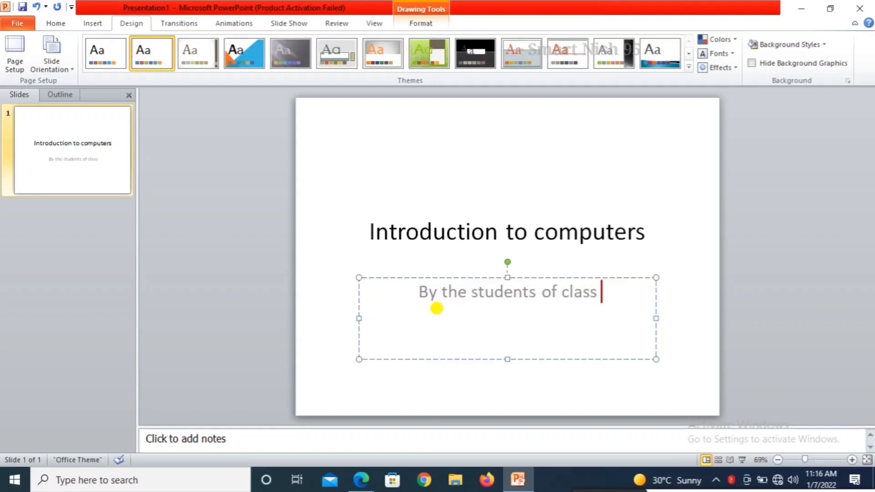
type("5")
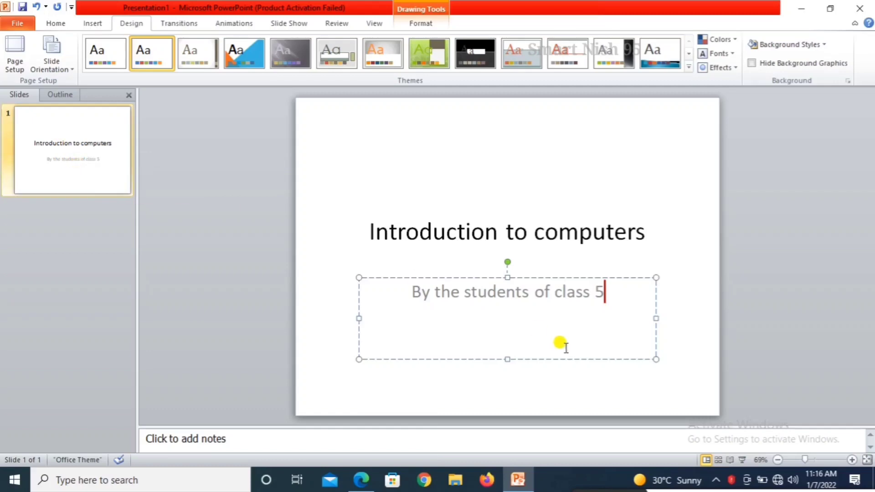
left_click(669, 355)
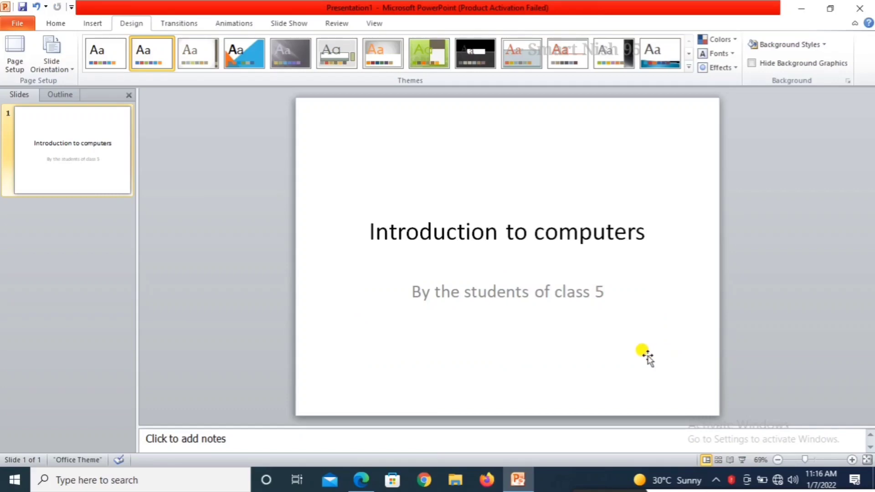
- Scroll the textbook PDF in Edge down to the 'Adding a New Slide to a Presentation' section
left_click(360, 484)
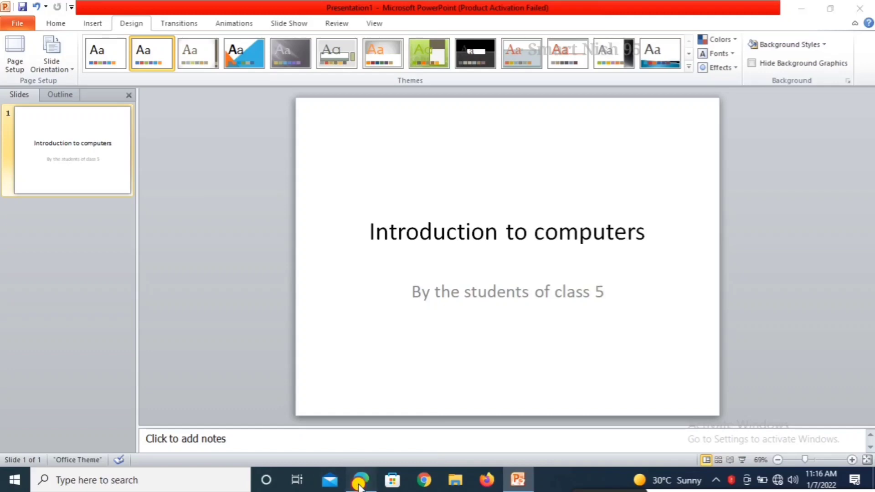
scroll(387, 394, "down", 5)
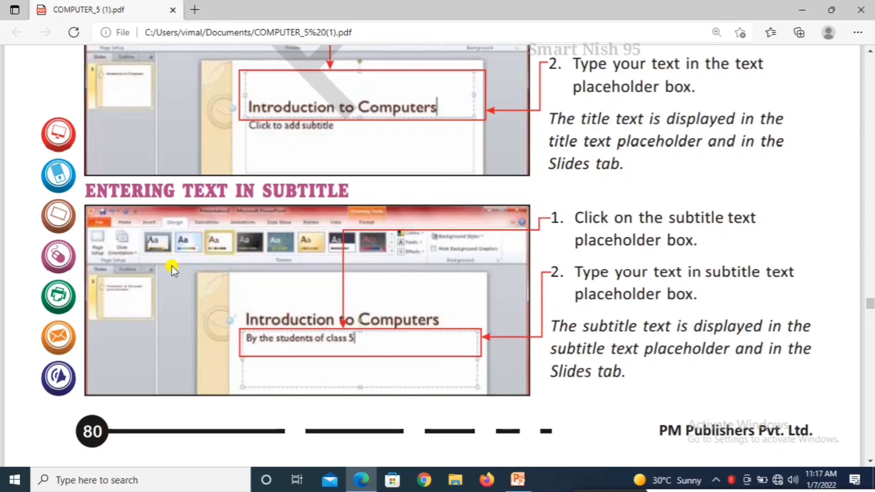
scroll(171, 266, "down", 5)
scroll(173, 266, "down", 3)
scroll(172, 266, "down", 1)
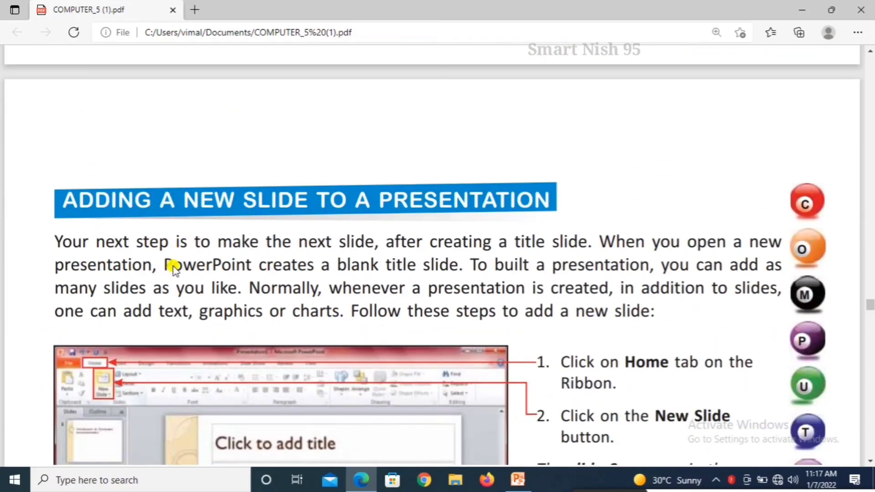
scroll(173, 266, "down", 1)
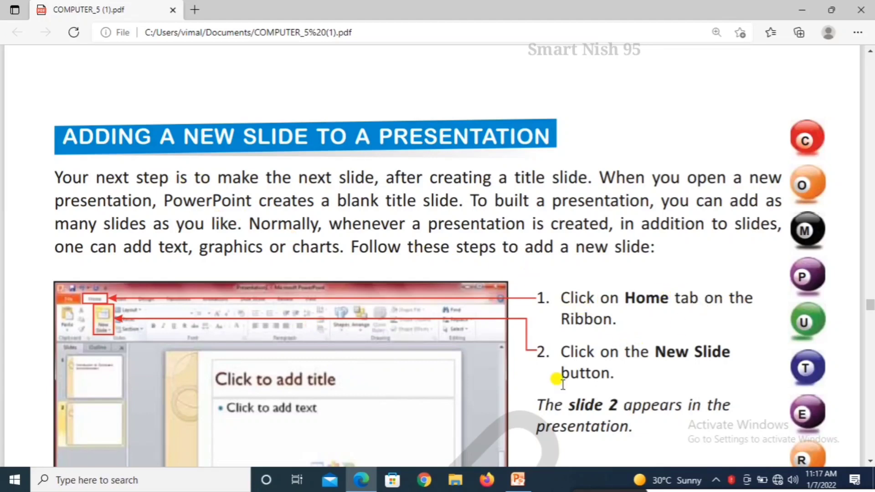
- Back in PowerPoint, insert a new title-and-content slide after the title slide with Home > New Slide
left_click(519, 481)
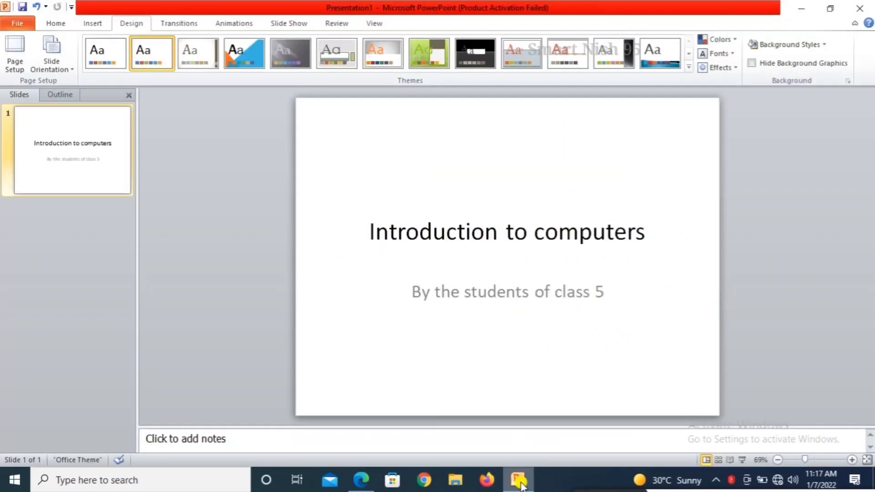
left_click(56, 25)
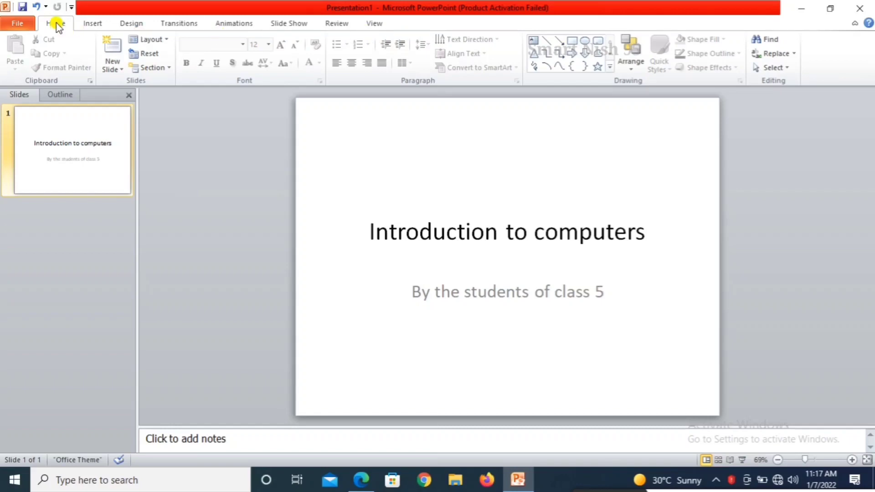
left_click(113, 48)
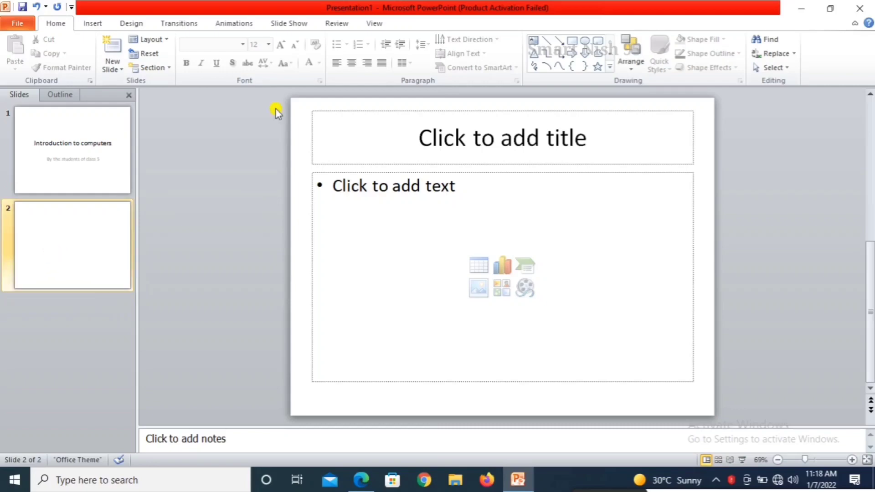
- Start typing the slide 2 title 'Types of computer'
left_click(401, 133)
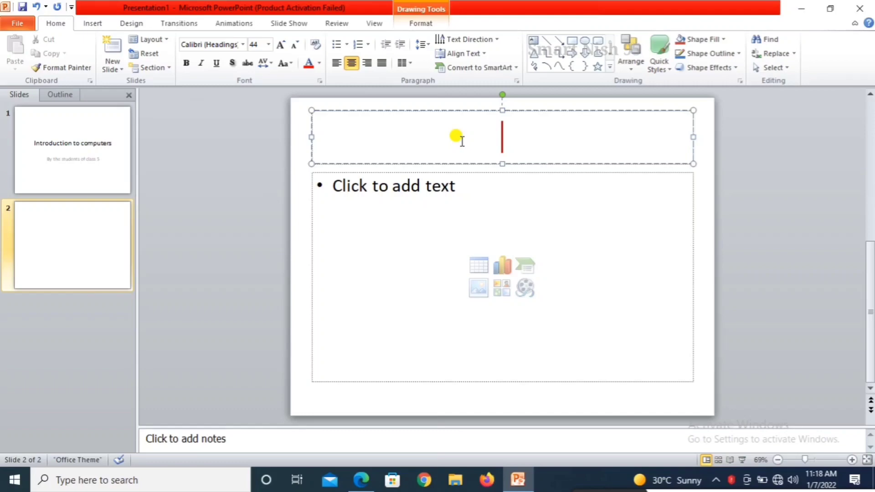
type("Ty")
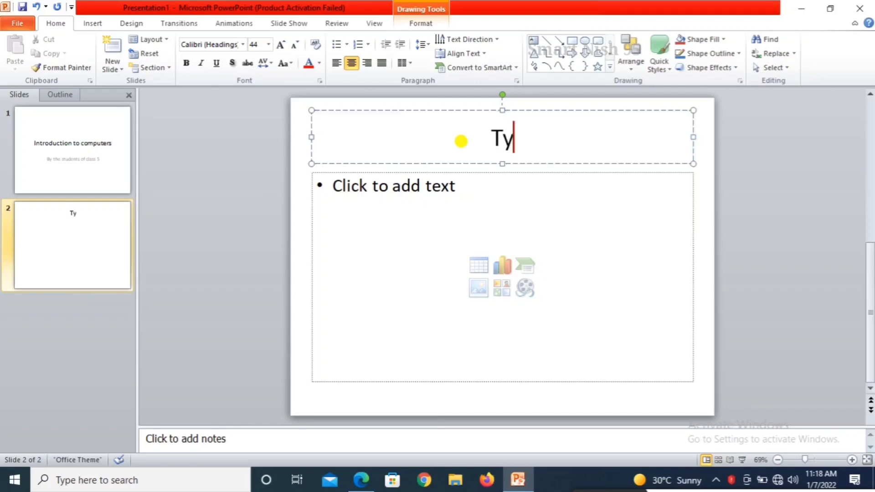
type("pes ")
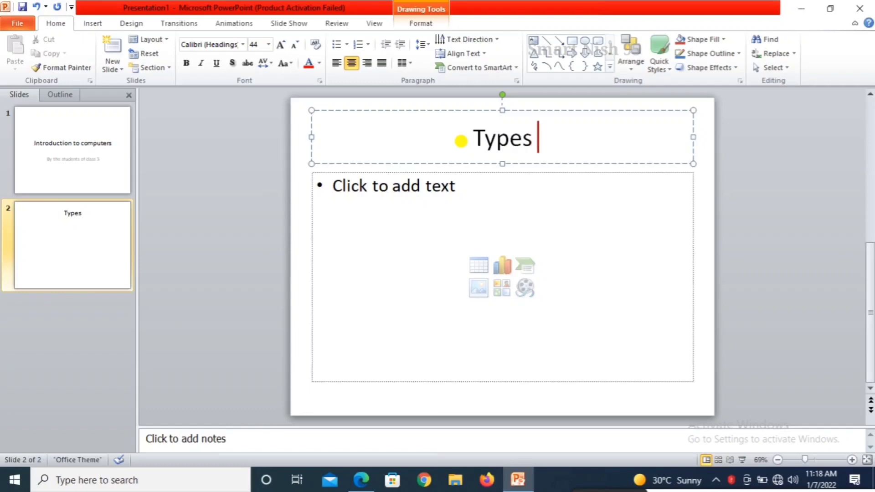
type("o")
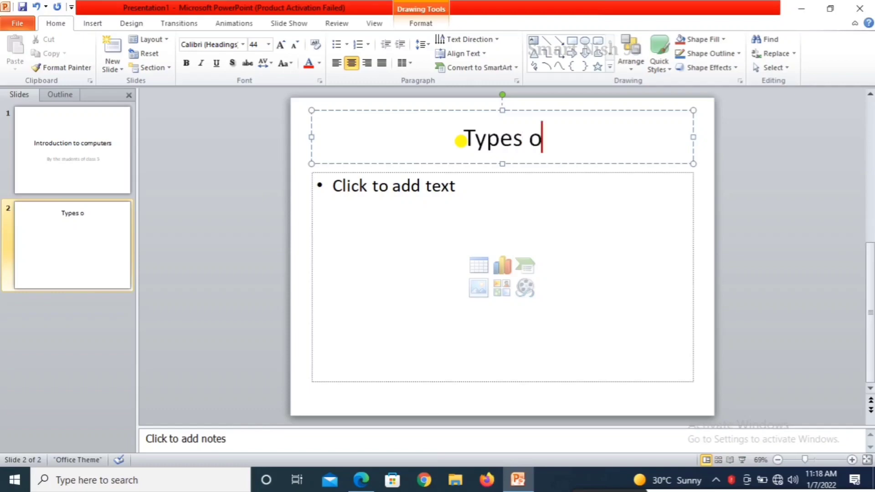
type("f c")
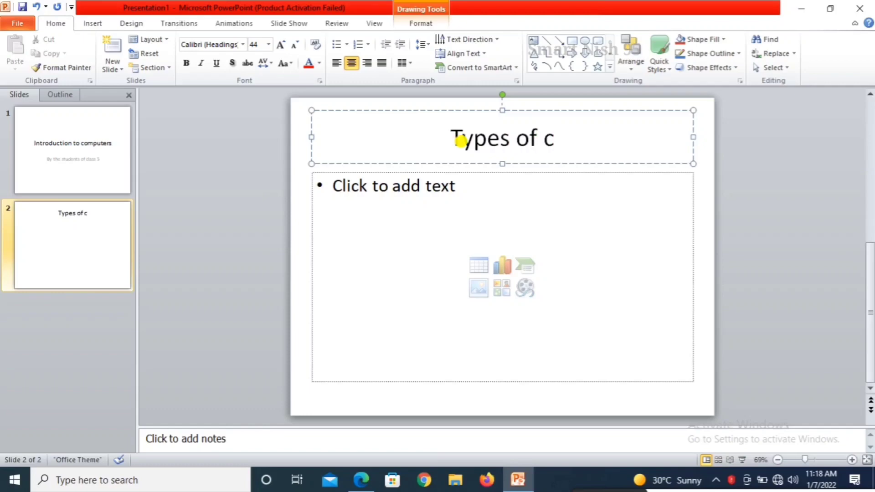
type("ompui")
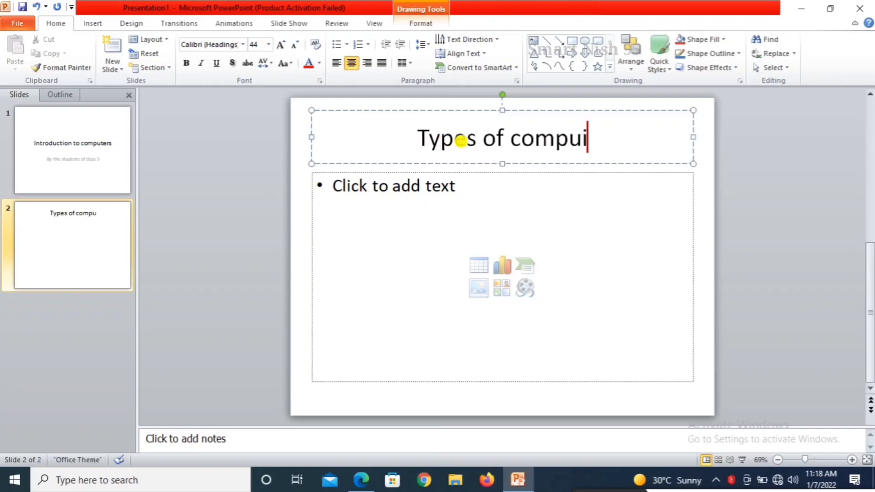
type("ter")
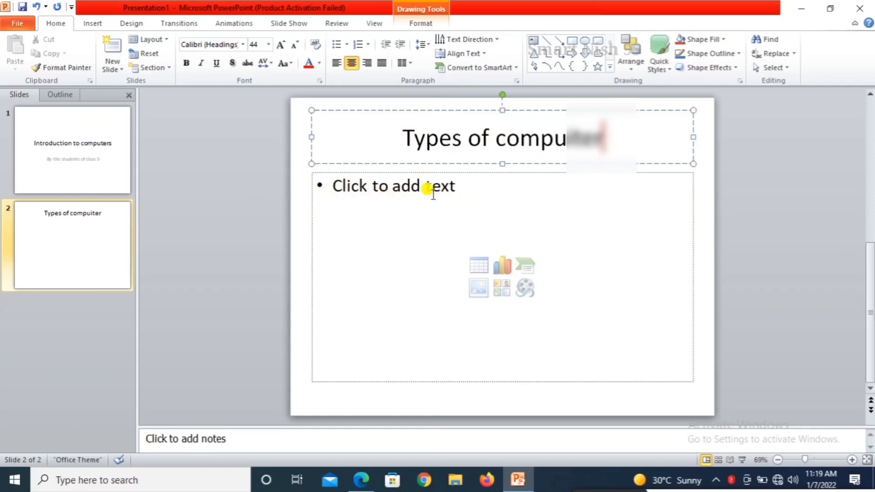
- Type the bullets 'Desktop computers', 'Laptop computers' and 'Minicomputers' on slide 2, correcting typos
left_click(342, 185)
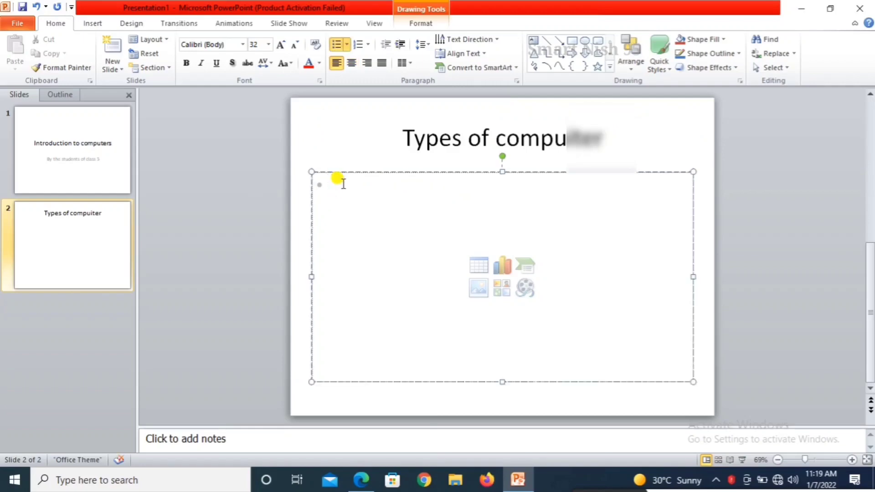
type("Des")
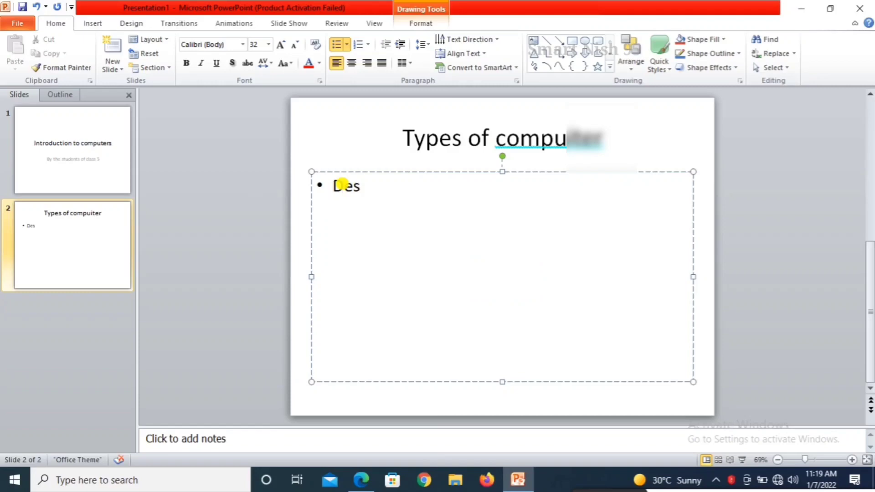
type("kt")
type("op c")
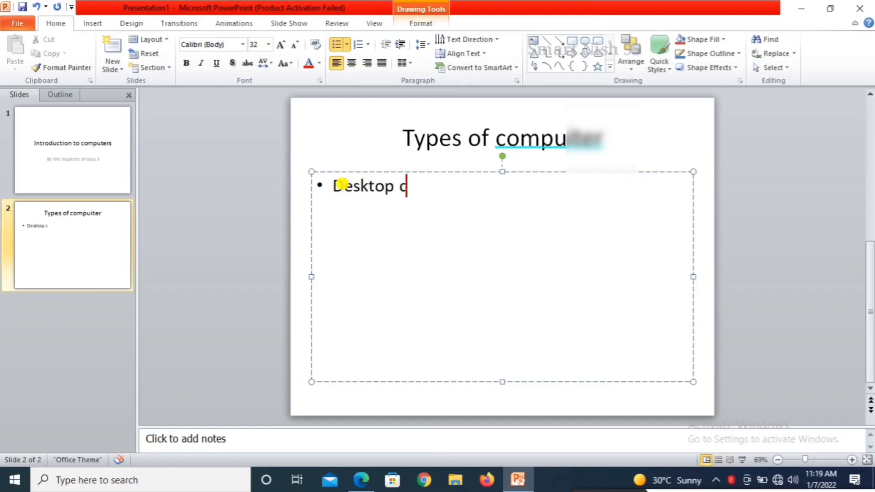
type("ompu")
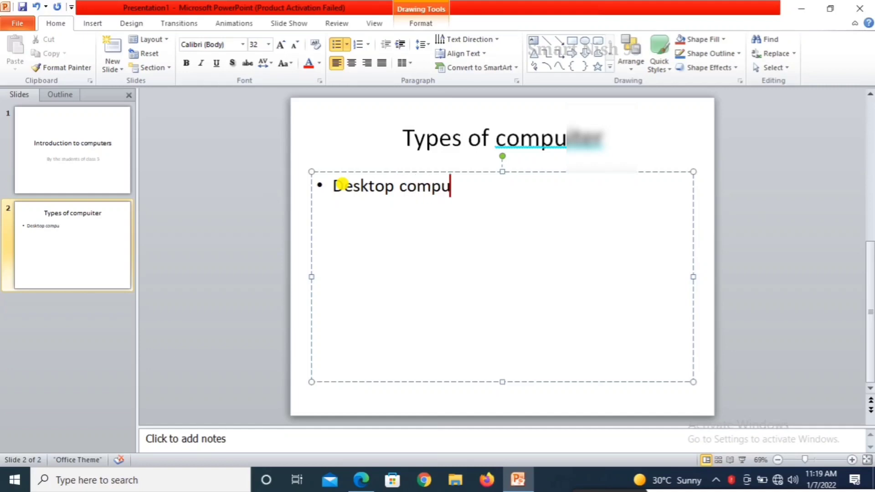
type("et")
key("BackSpace")
key("BackSpace")
type("ter")
type("s")
key("Return")
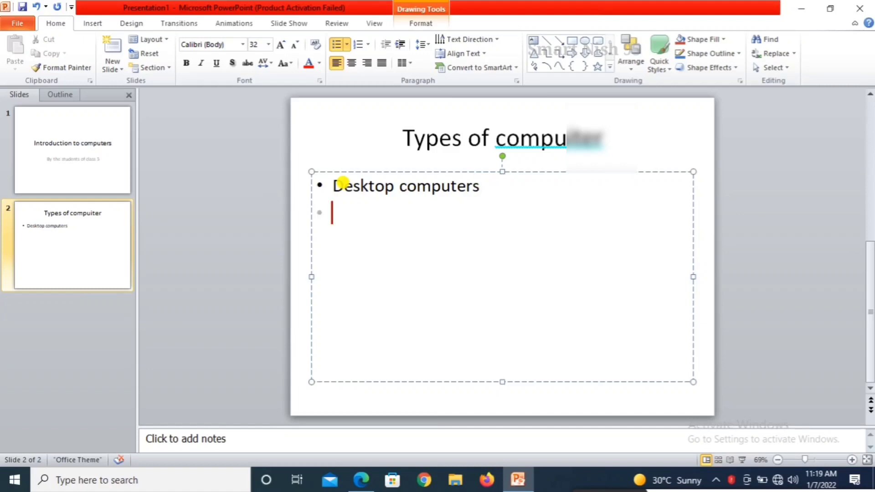
type("la")
type("p")
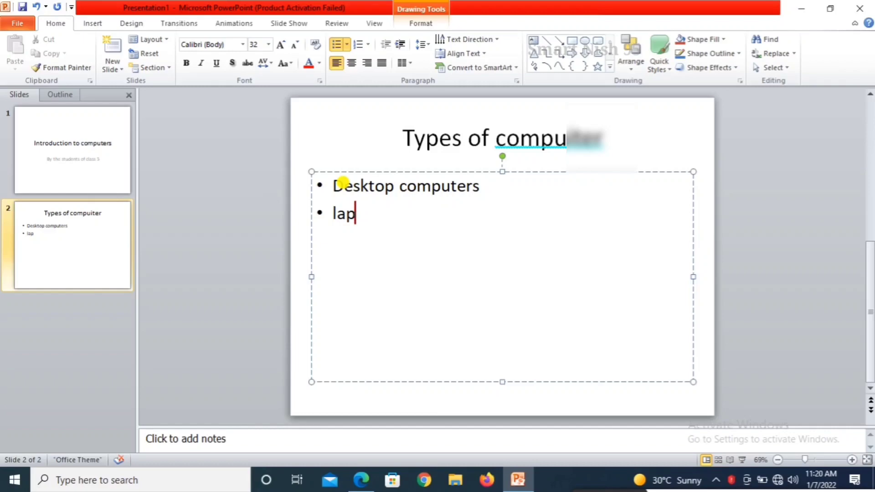
type("Lap t")
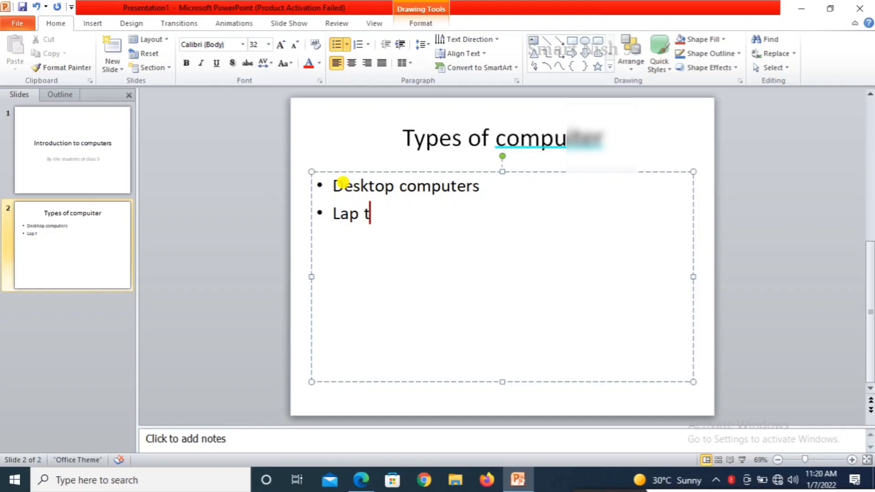
key("BackSpace")
key("BackSpace")
type("top")
type(" c")
type("omput")
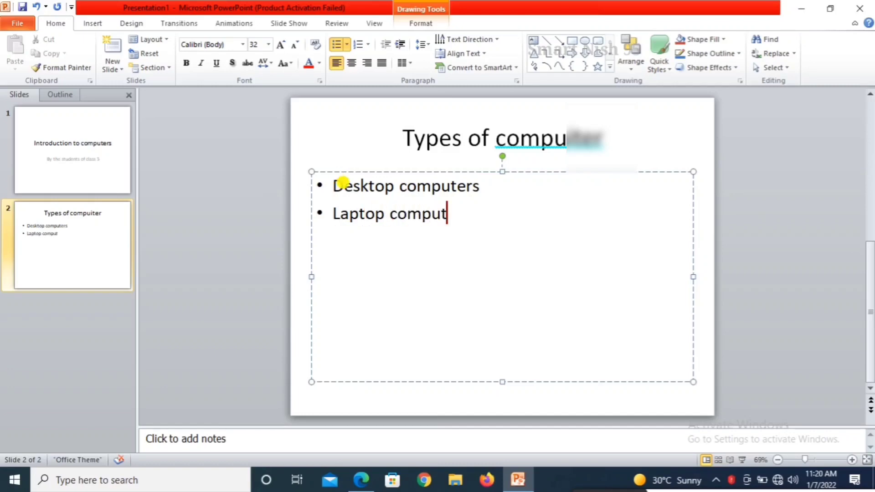
type("ers")
key("Return")
type("mi")
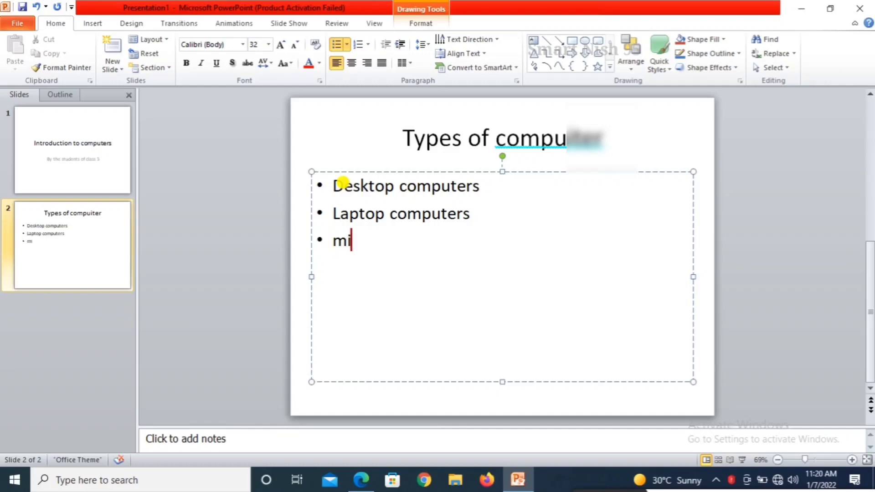
type("ni")
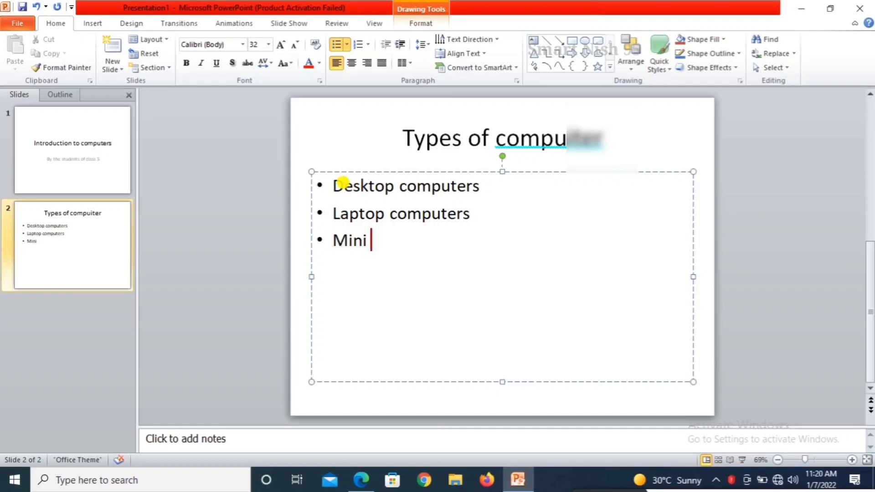
key("BackSpace")
type("c")
type("ompu")
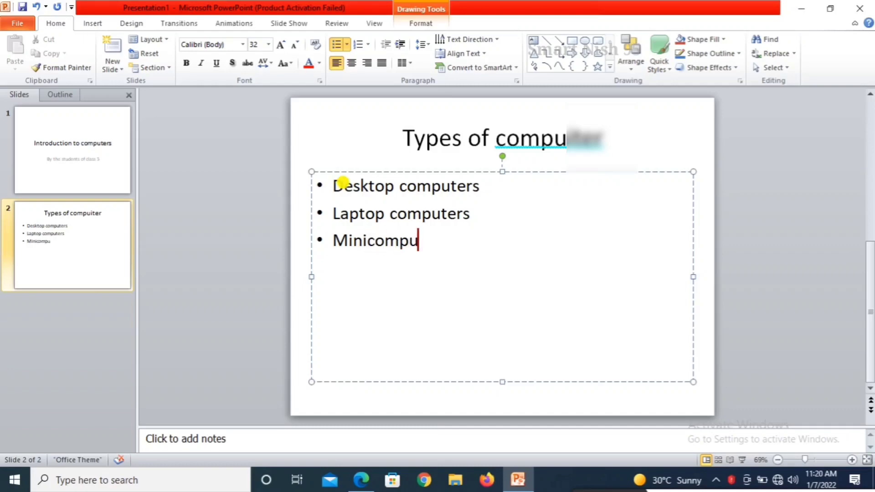
type("ters")
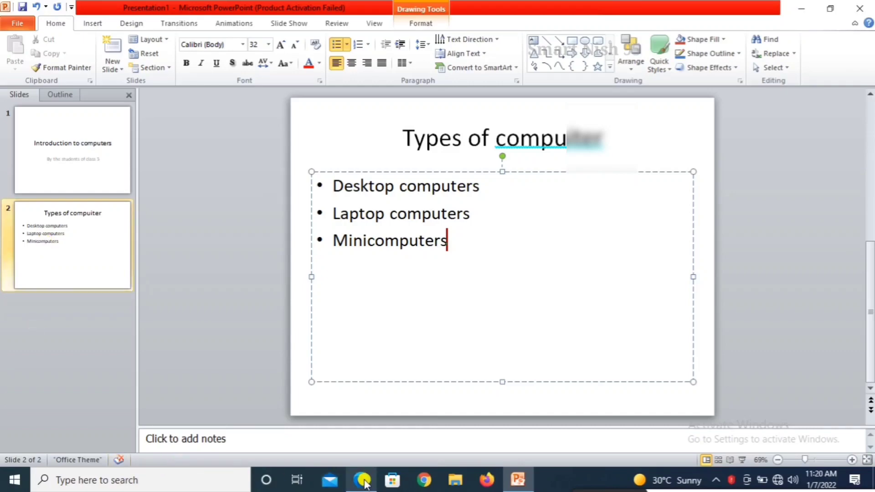
- Scroll the tutorial PDF down to the 'Changing the Slide Layout' section on page 82
left_click(362, 480)
scroll(332, 264, "down", 10)
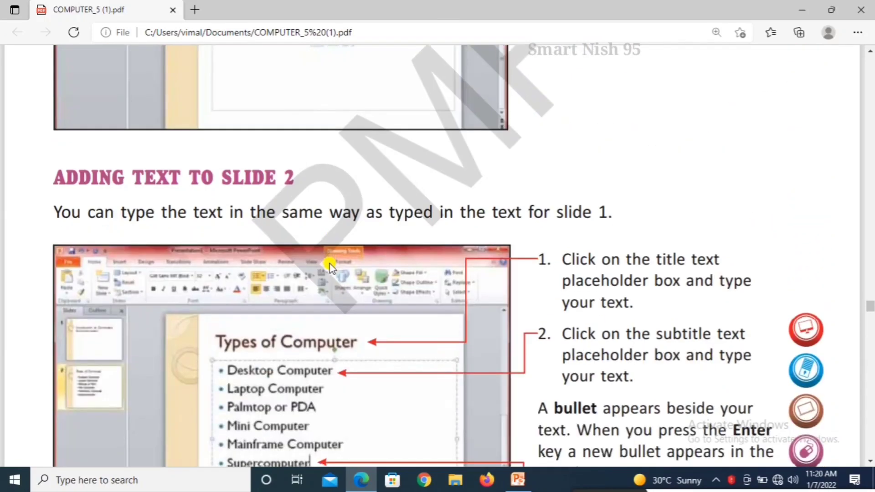
scroll(331, 266, "down", 5)
scroll(330, 265, "down", 3)
scroll(330, 265, "down", 4)
scroll(330, 266, "down", 3)
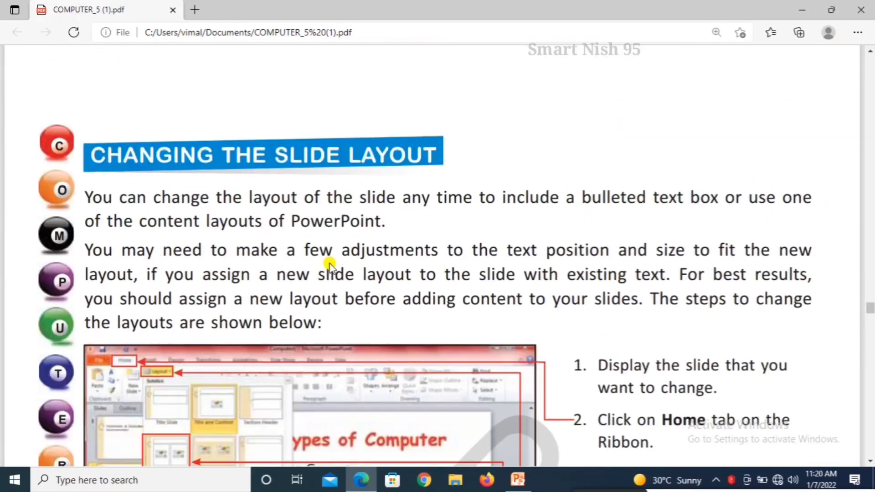
scroll(330, 265, "down", 1)
scroll(330, 265, "down", 1)
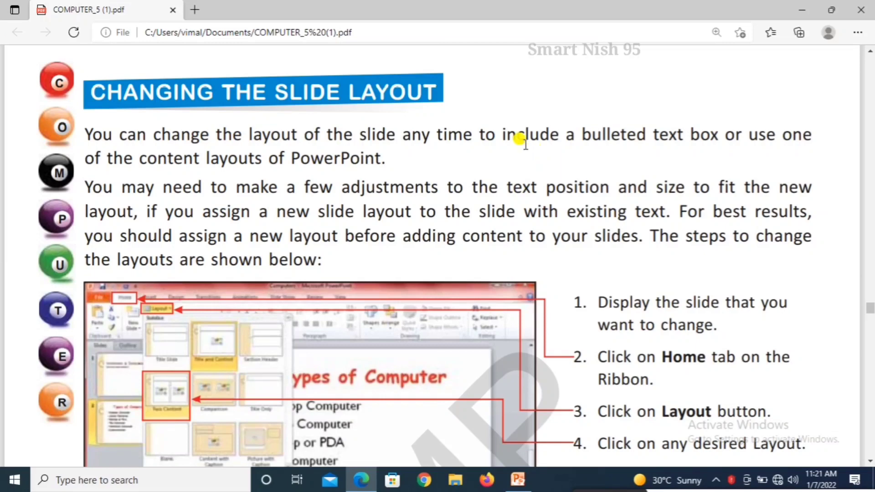
left_click(519, 481)
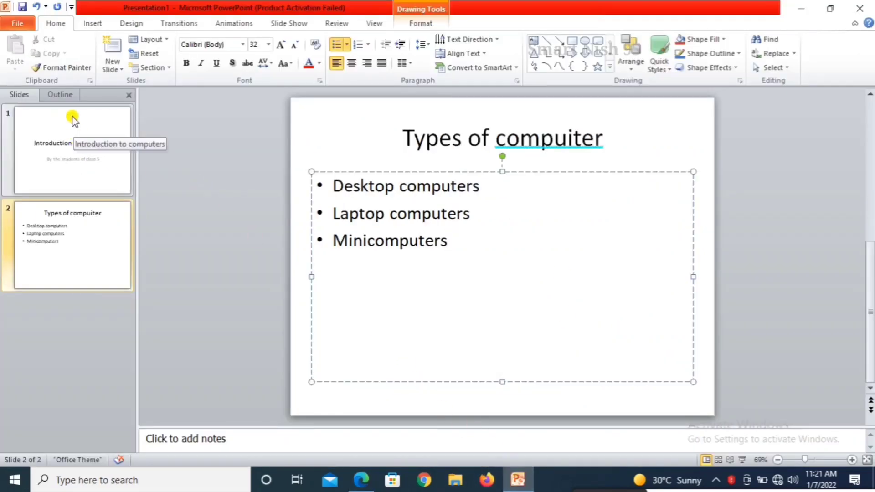
key("alt+Tab")
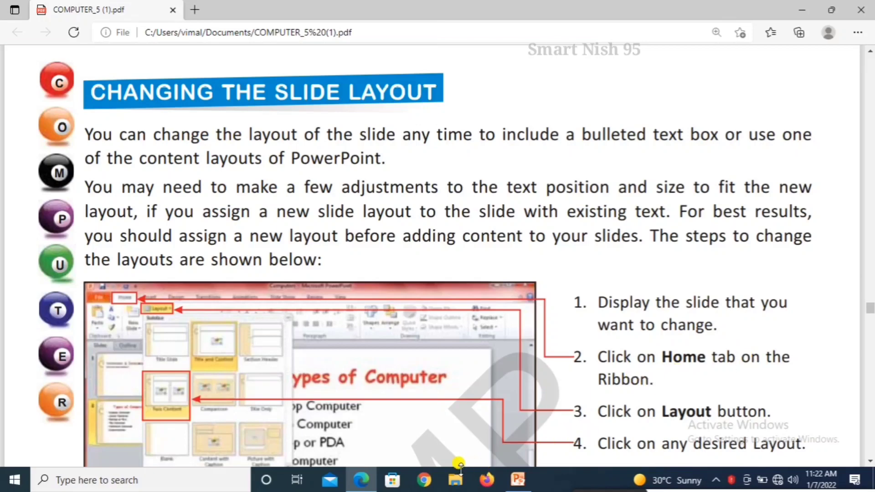
- In PowerPoint, add a blank third slide and display the slide layout choices
left_click(517, 479)
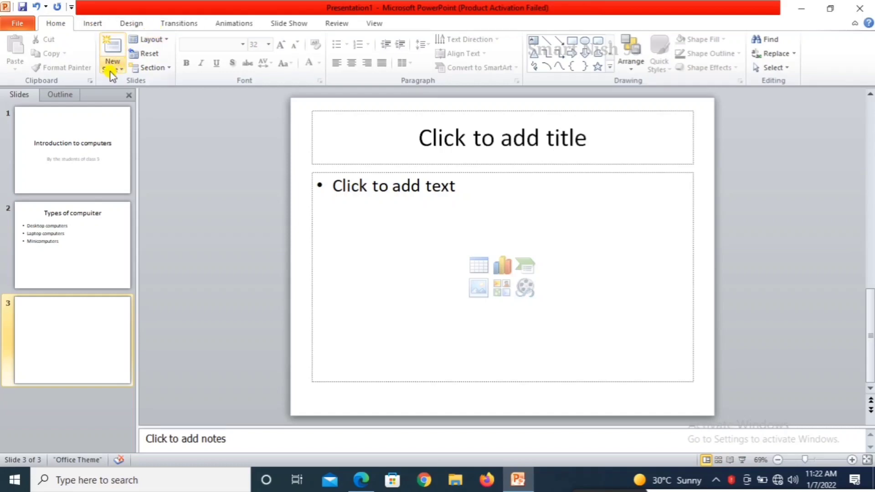
left_click(145, 41)
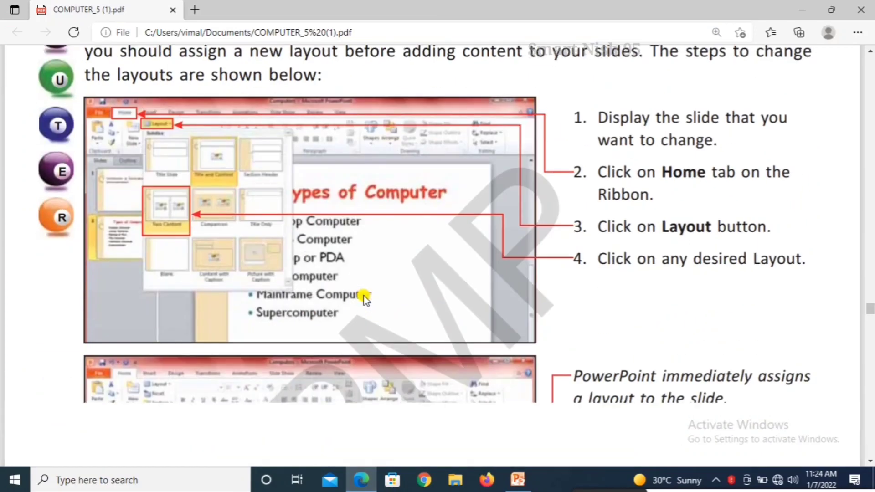
- Scroll the PDF to the 'Adding a Clip Art Image' steps, then return to PowerPoint
scroll(364, 296, "down", 4)
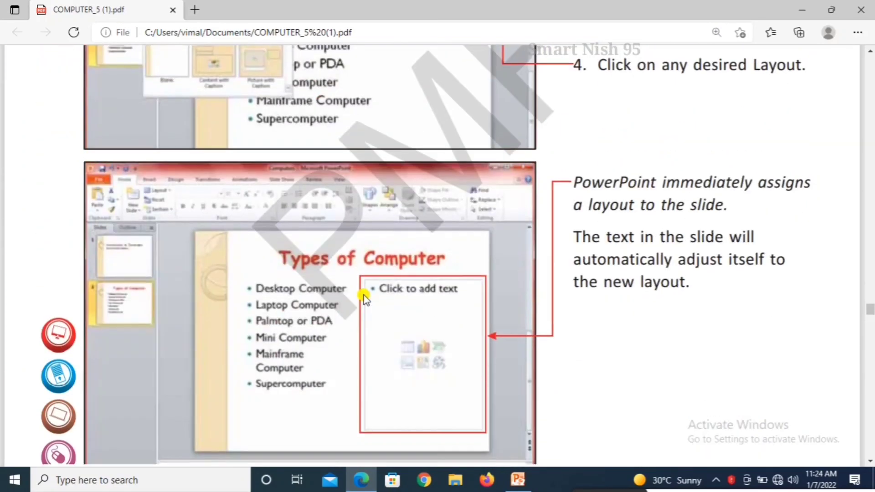
scroll(363, 298, "down", 4)
scroll(363, 301, "down", 4)
scroll(362, 305, "down", 5)
scroll(362, 305, "down", 1)
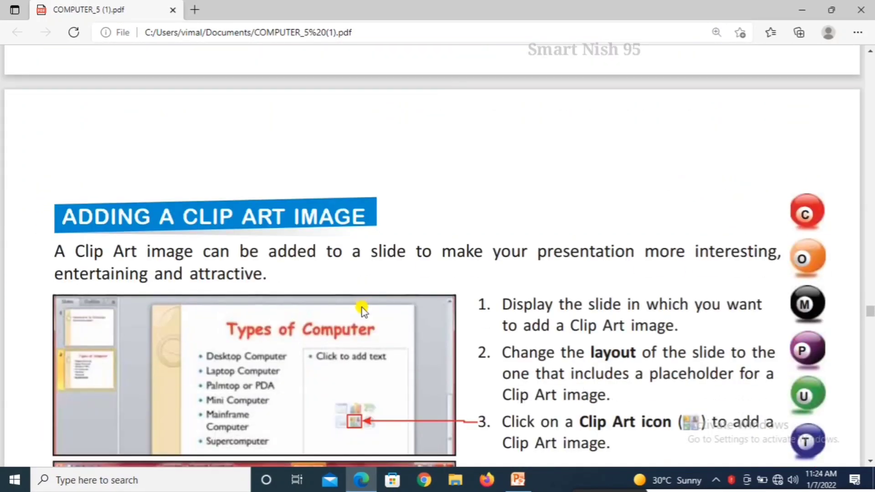
scroll(319, 255, "down", 2)
scroll(359, 149, "down", 2)
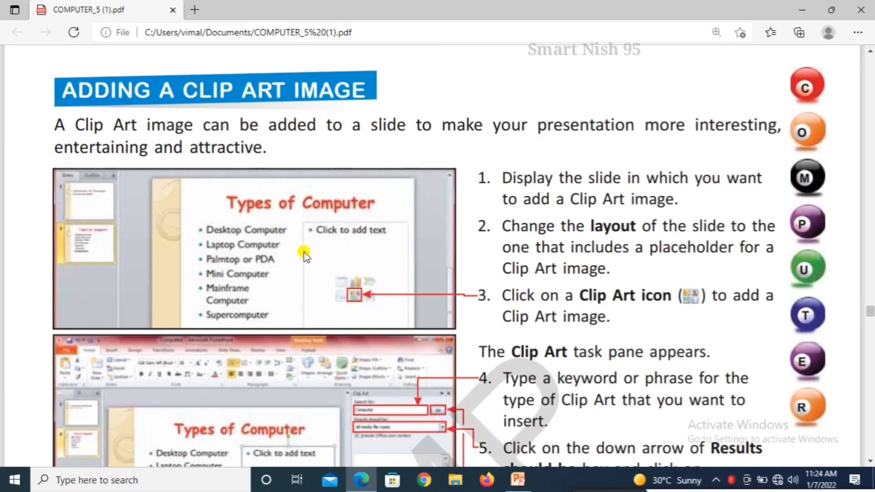
left_click(517, 480)
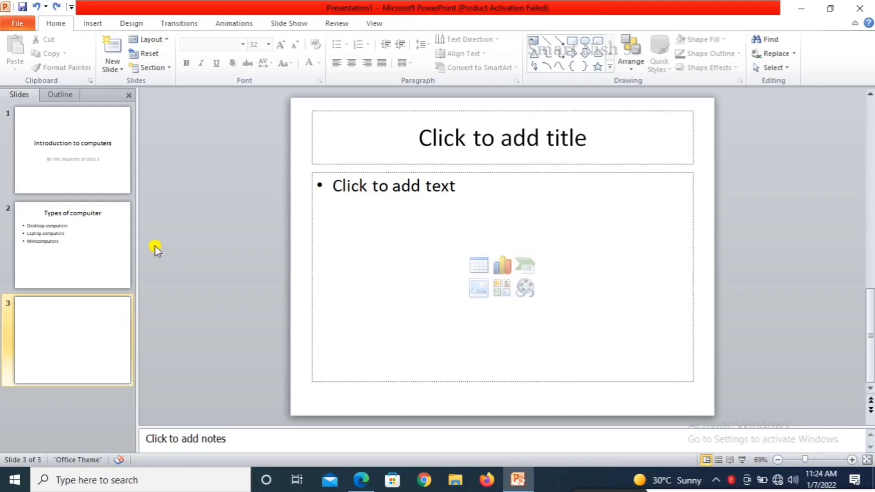
- Apply the Two Content layout to slide 2 from Home > Layout
left_click(97, 234)
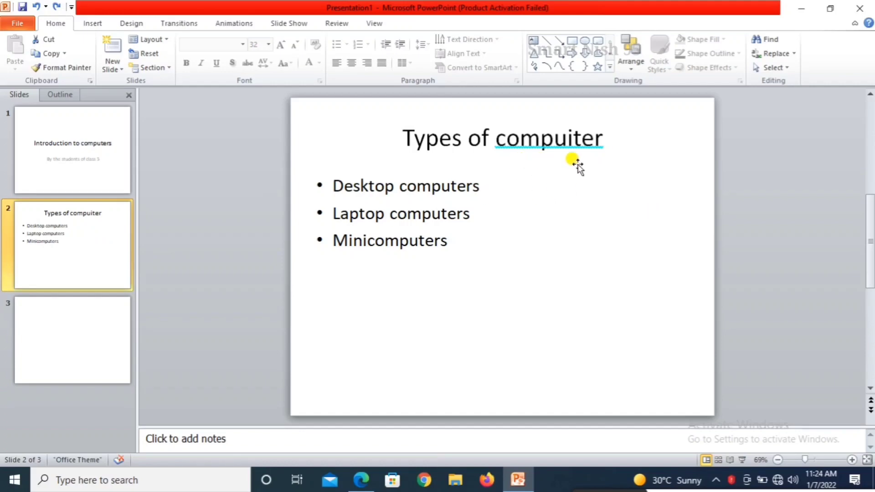
left_click(135, 40)
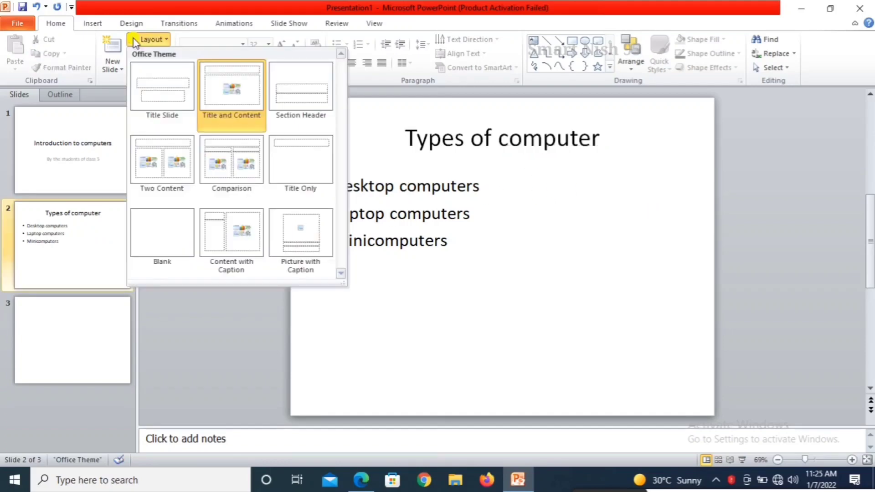
left_click(177, 161)
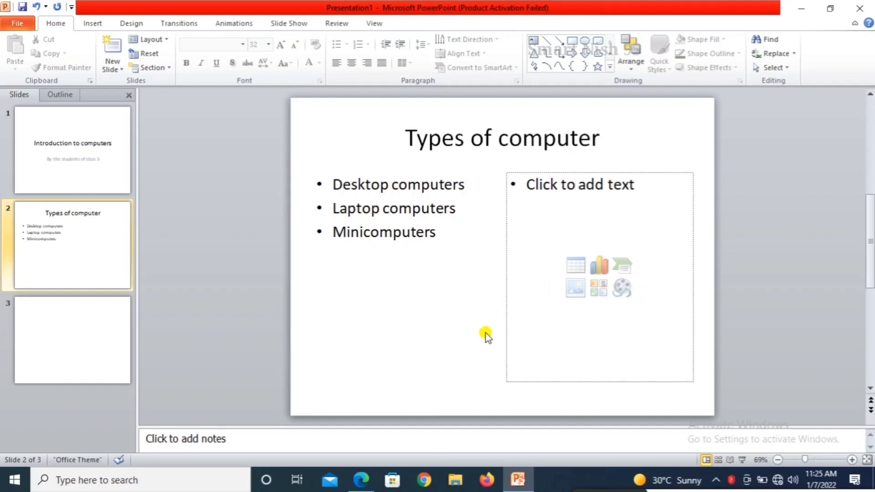
- From slide 2's empty right box, search Clip Art for 'computer' and browse the results
left_click(597, 295)
type("computer")
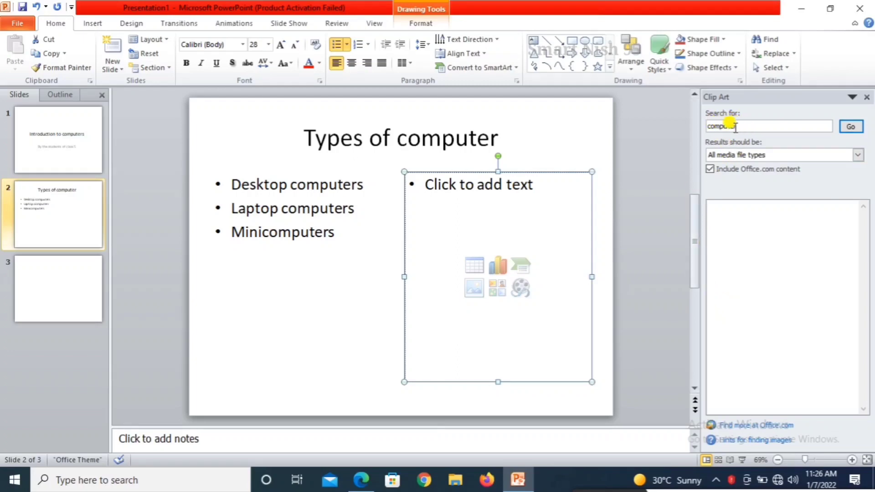
left_click(855, 131)
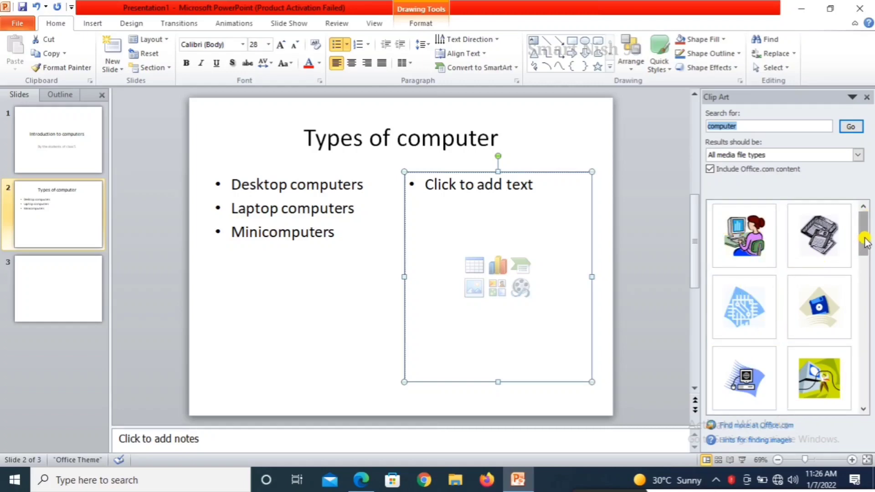
mouse_move(866, 238)
left_mouse_down()
mouse_move(871, 328)
mouse_move(865, 228)
left_mouse_up()
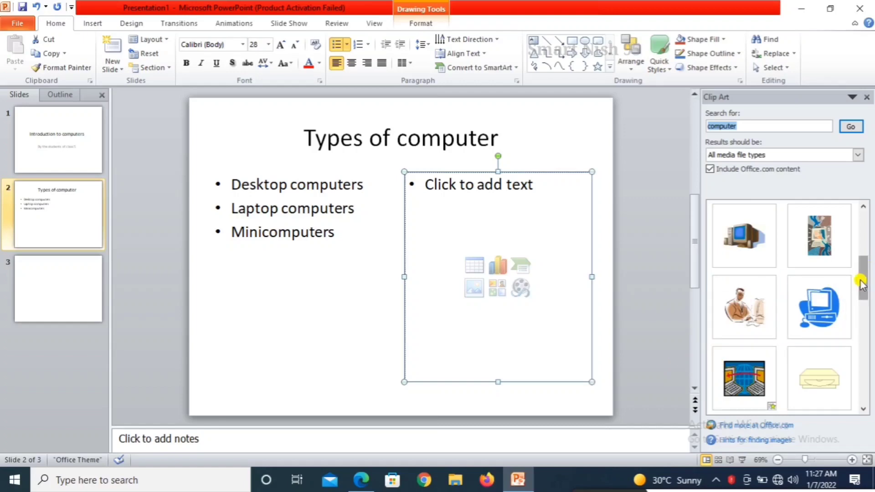
mouse_move(860, 281)
left_mouse_down()
mouse_move(860, 384)
mouse_move(848, 273)
left_mouse_up()
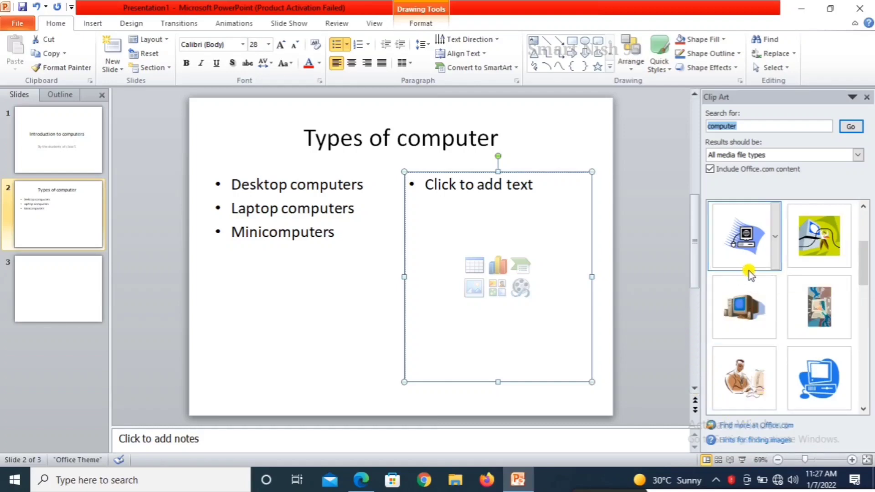
mouse_move(744, 236)
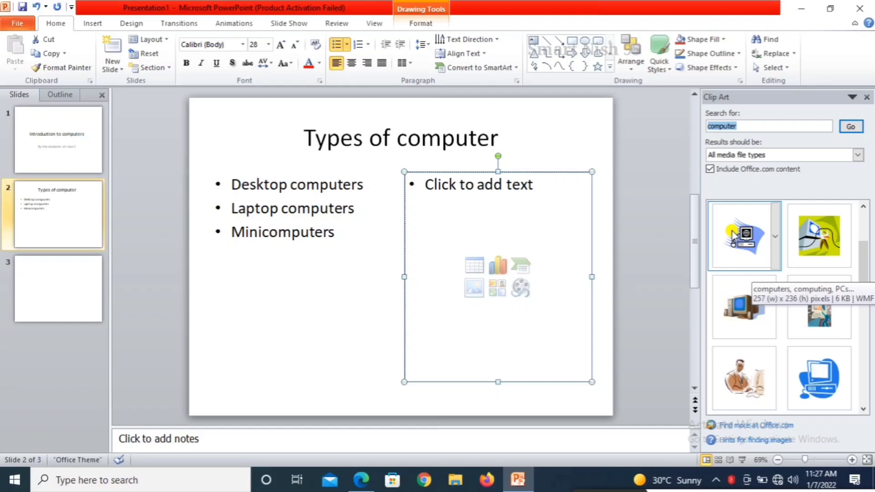
- Insert the computer clip art, size it to about 3.3 inches beside the bullets, and close the Clip Art pane
left_click(734, 237)
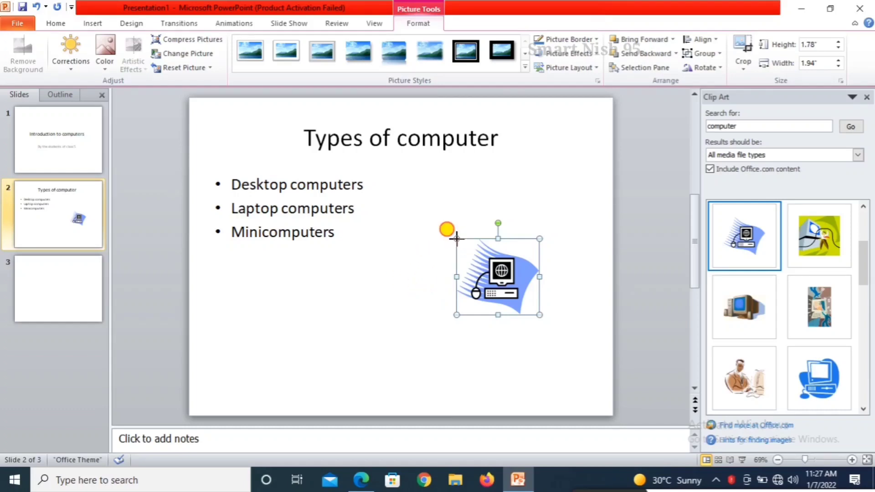
left_click_drag(457, 238, 383, 232)
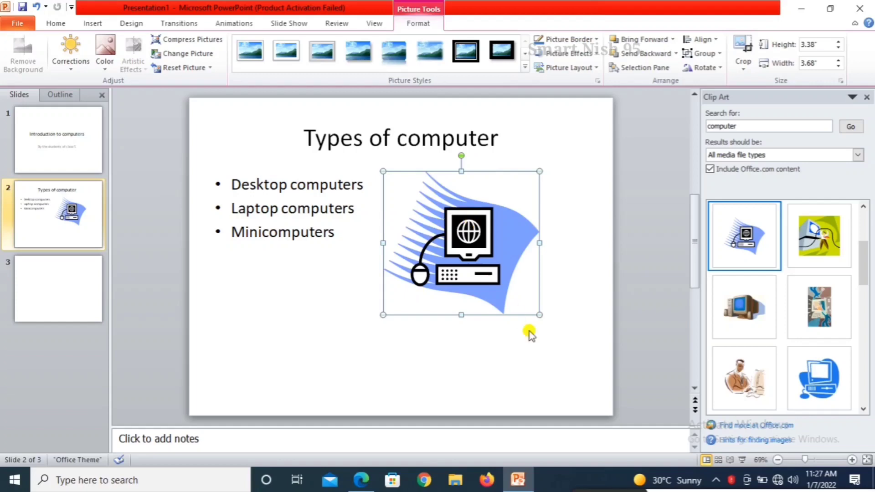
mouse_move(534, 312)
left_mouse_down()
mouse_move(428, 186)
mouse_move(454, 242)
left_mouse_up()
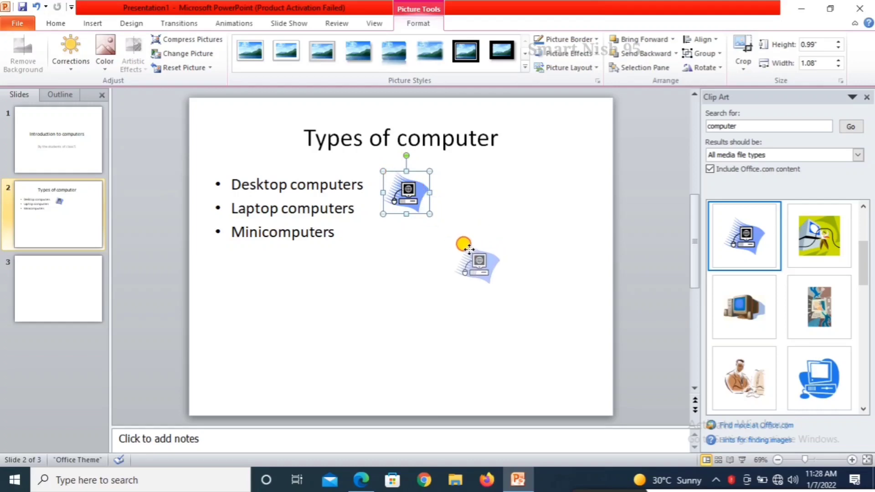
left_click_drag(486, 278, 594, 376)
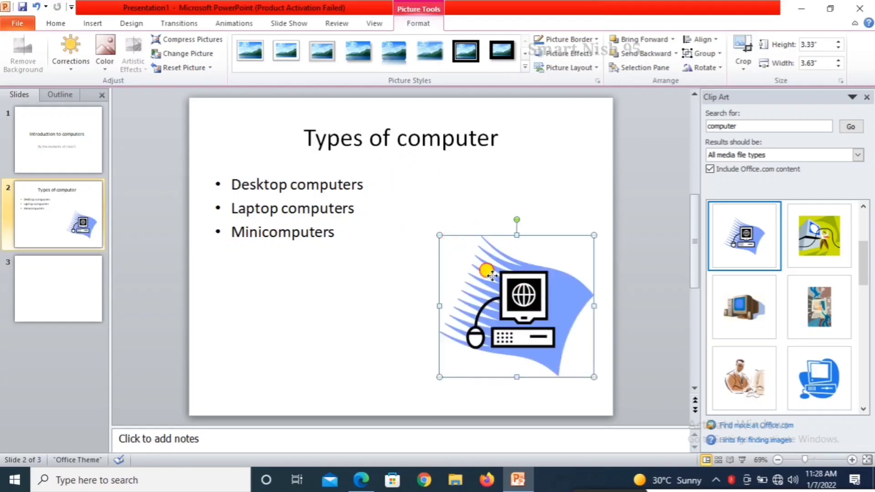
left_click_drag(488, 272, 437, 216)
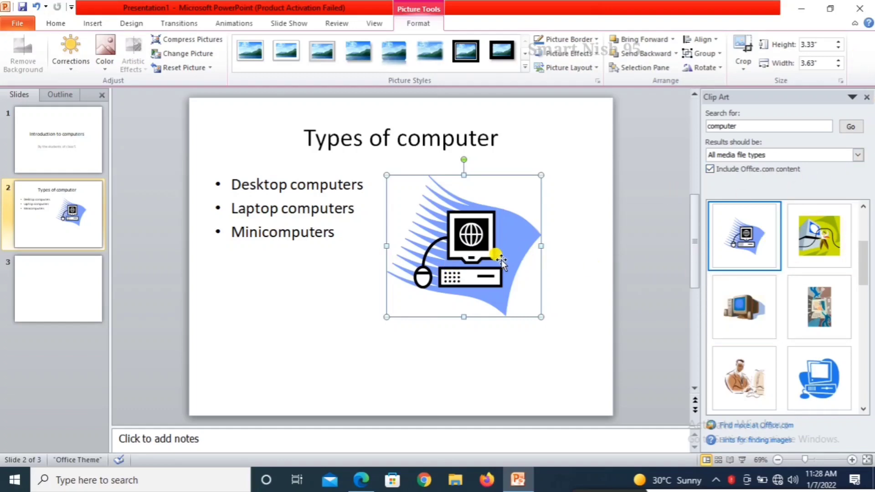
left_click(868, 97)
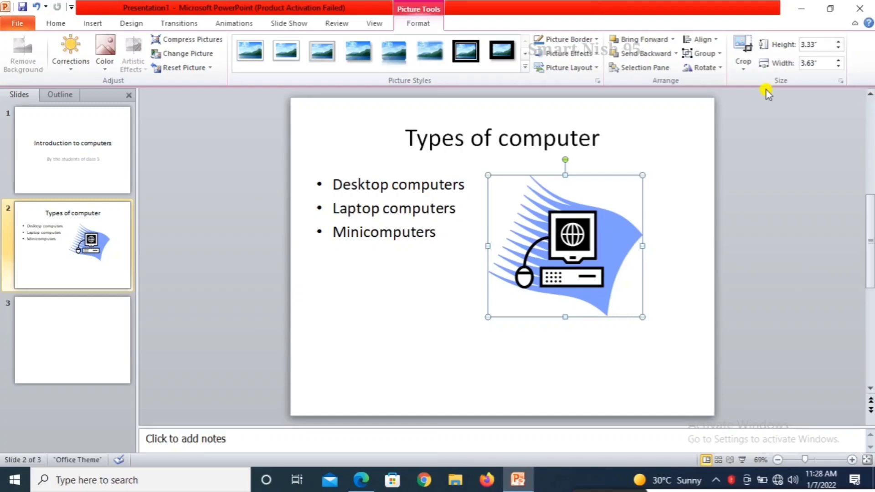
left_click(362, 482)
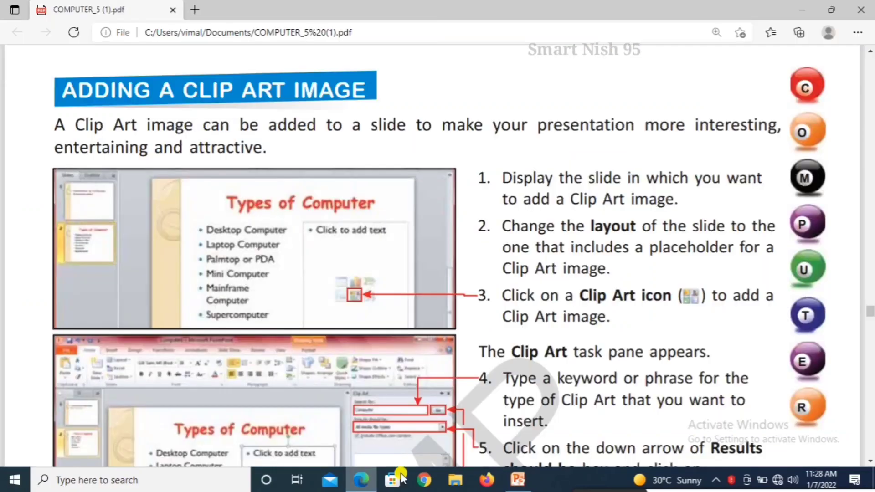
- Scroll the PDF guide down to the 'Adding a Picture Image' section
scroll(480, 412, "down", 2)
scroll(480, 413, "down", 5)
scroll(481, 414, "down", 5)
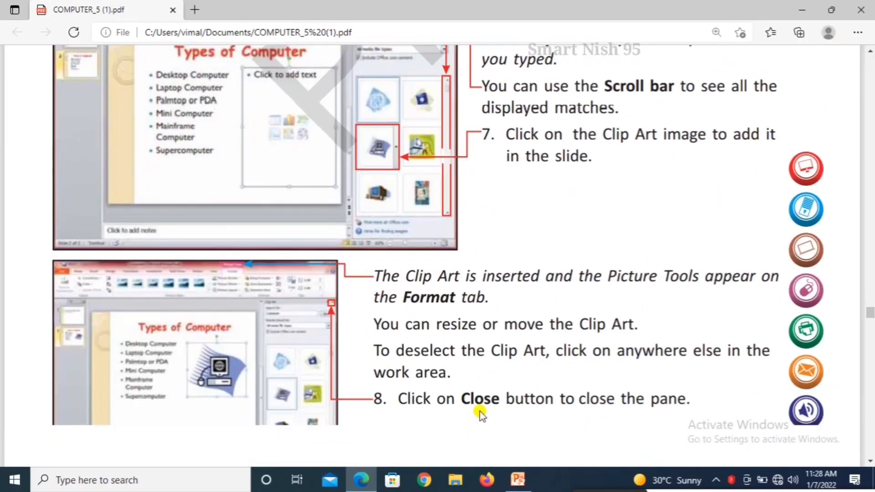
scroll(481, 413, "down", 5)
scroll(480, 414, "down", 5)
scroll(479, 414, "down", 3)
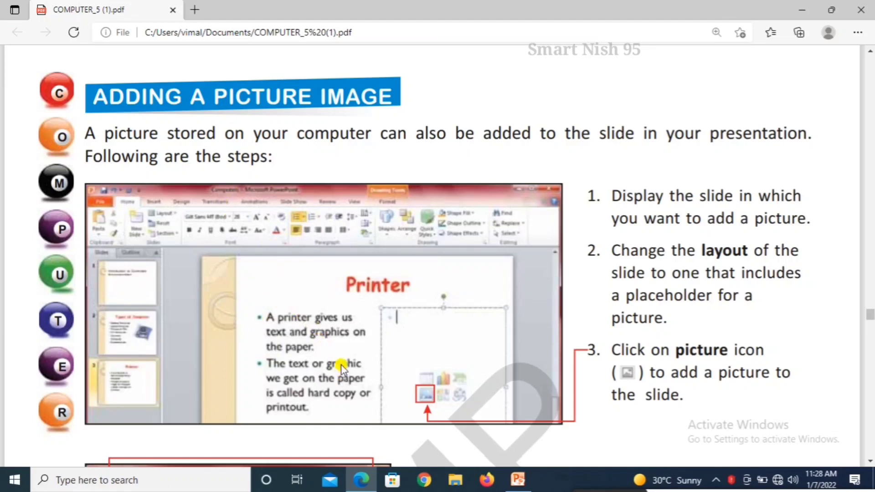
- Return to PowerPoint and select the empty third slide
left_click(518, 481)
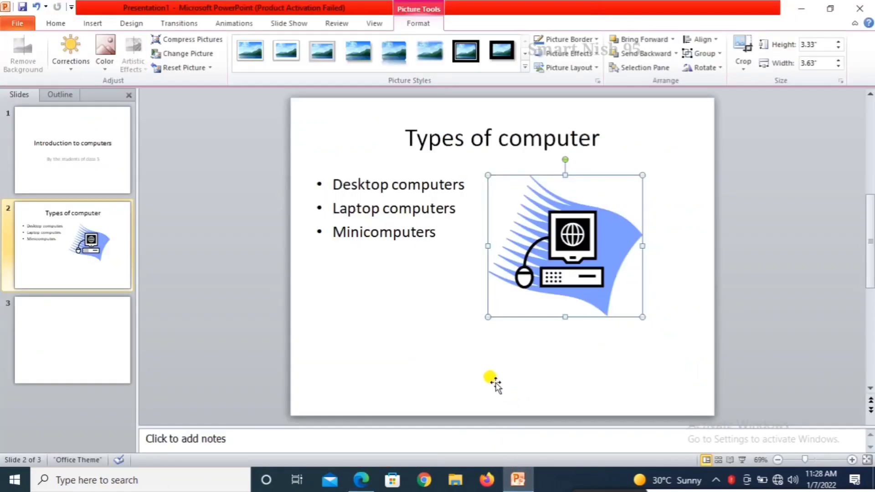
left_click(102, 351)
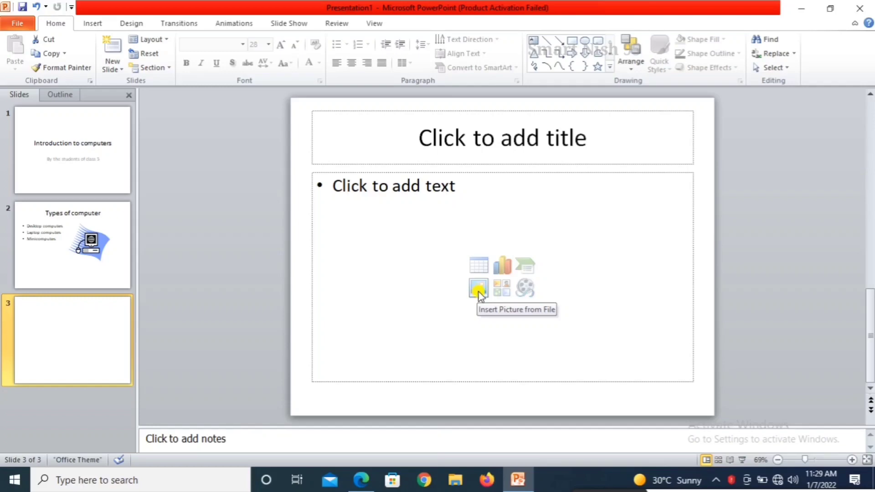
- Insert the picture printer-png-free-download-10 from the Downloads folder onto slide 3
left_click(478, 291)
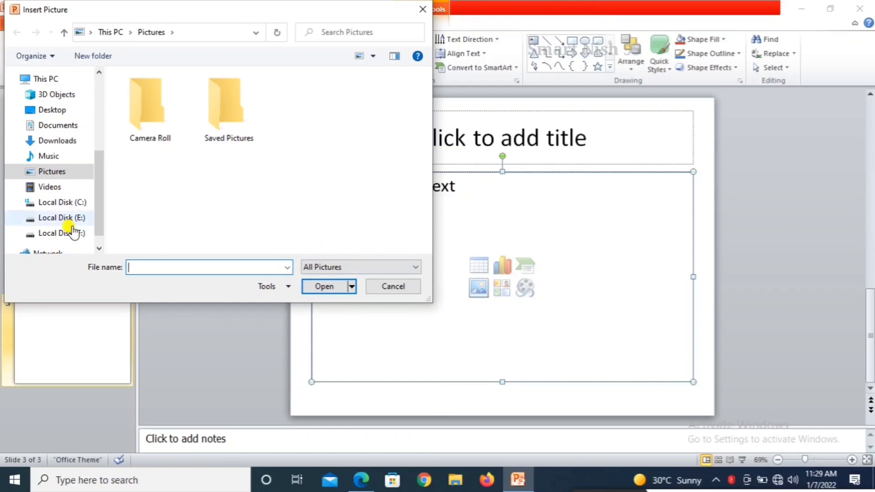
mouse_move(58, 125)
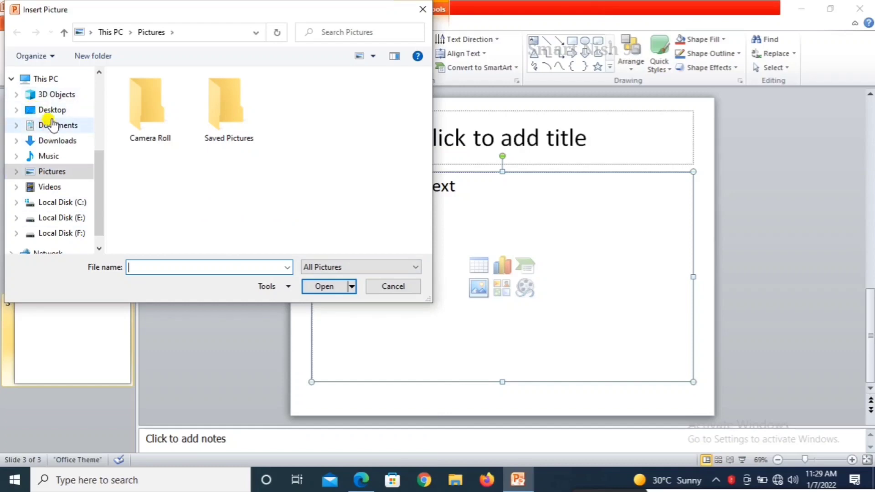
left_click(34, 145)
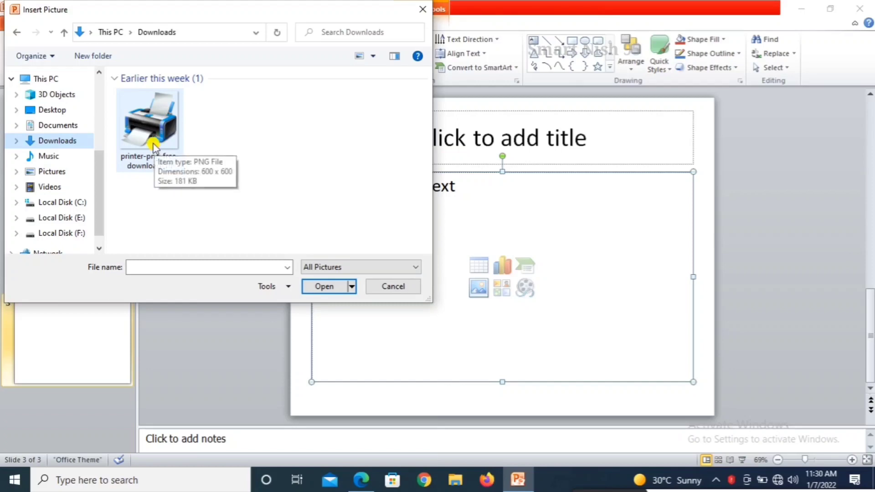
left_click(161, 115)
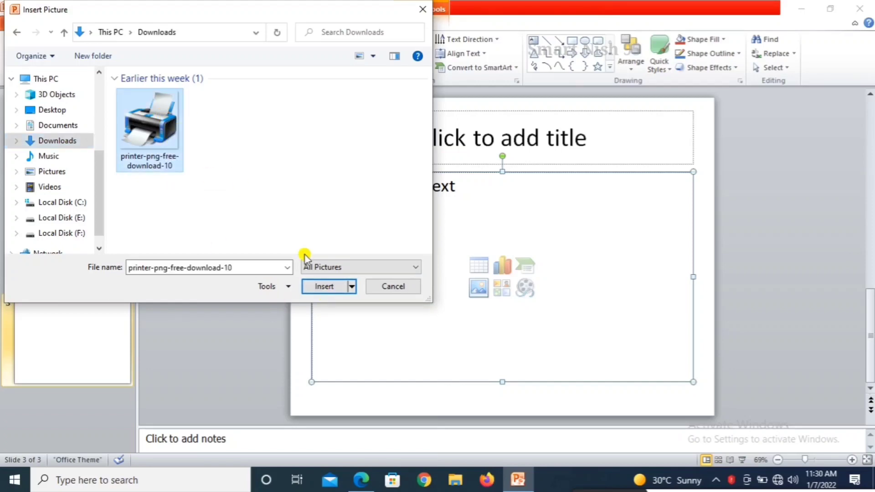
left_click(326, 287)
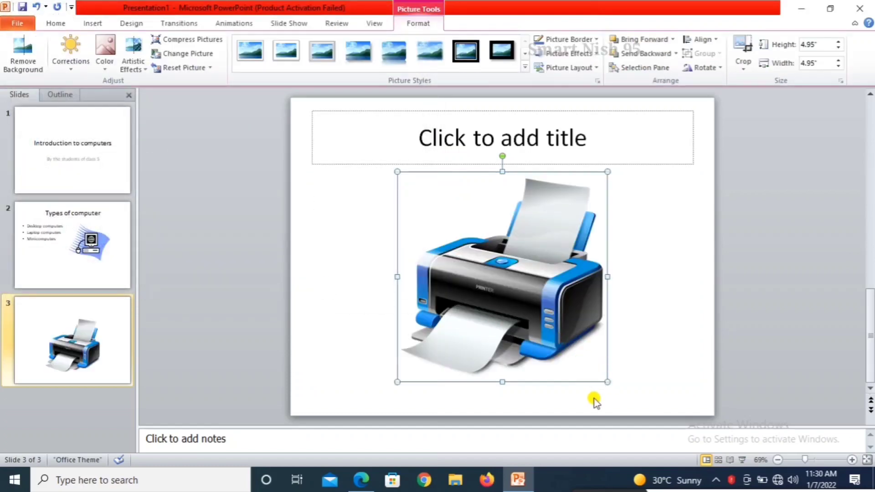
- Resize the printer picture to 4.06 by 4.06 inches and nudge it slightly right and down
left_click_drag(602, 376, 569, 341)
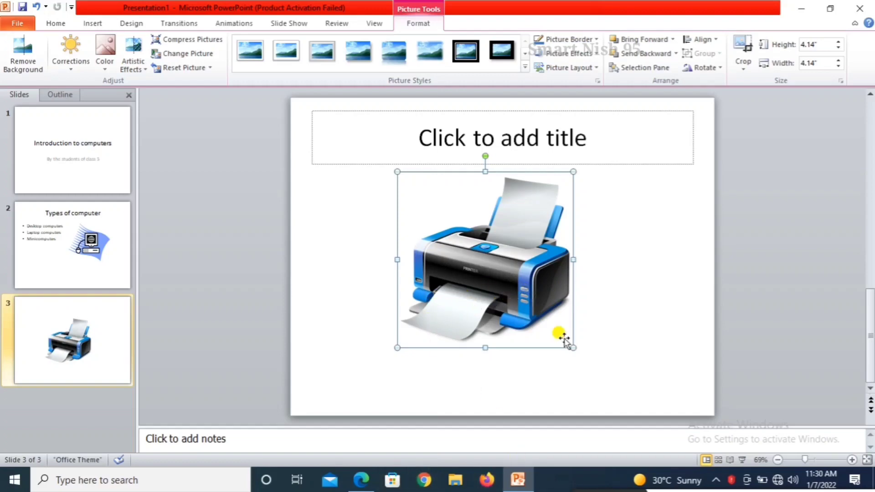
left_click(578, 350)
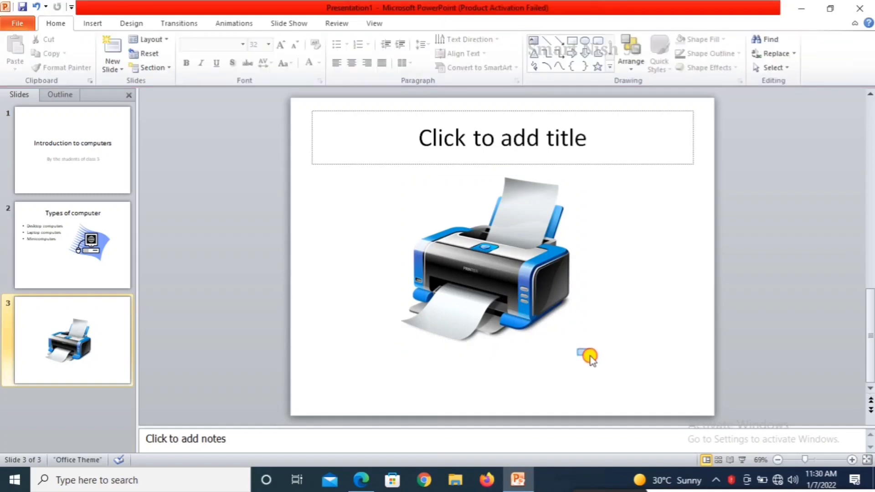
left_click(531, 326)
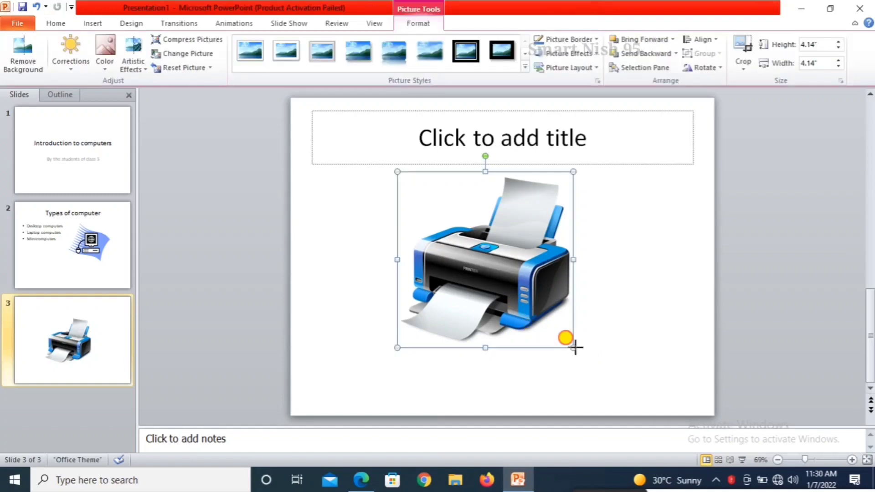
left_click_drag(573, 347, 601, 377)
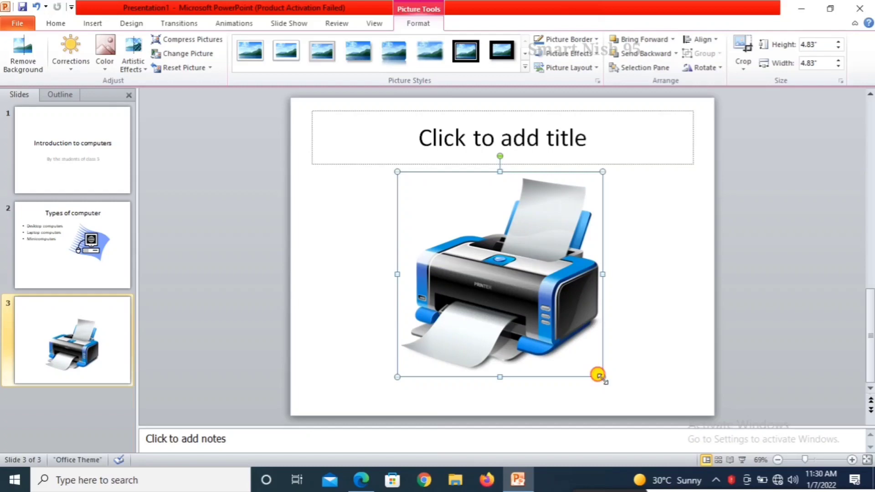
left_click_drag(574, 348, 571, 346)
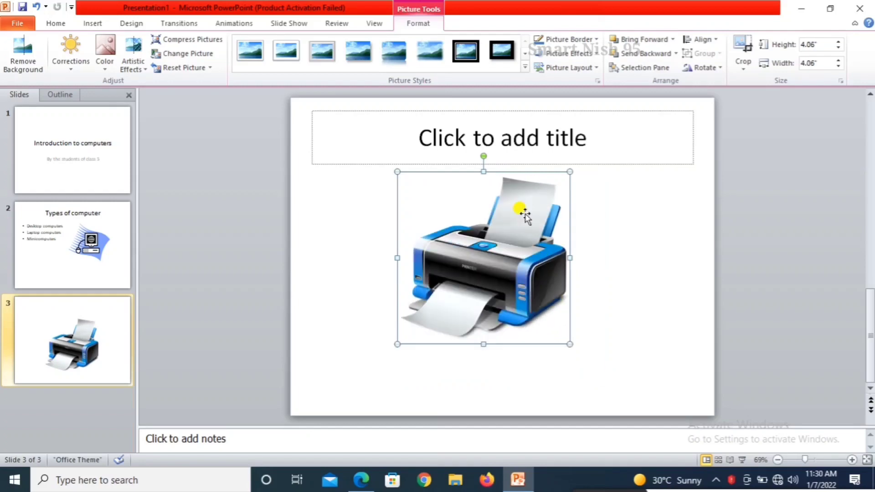
left_click(483, 162)
left_click_drag(485, 226, 539, 247)
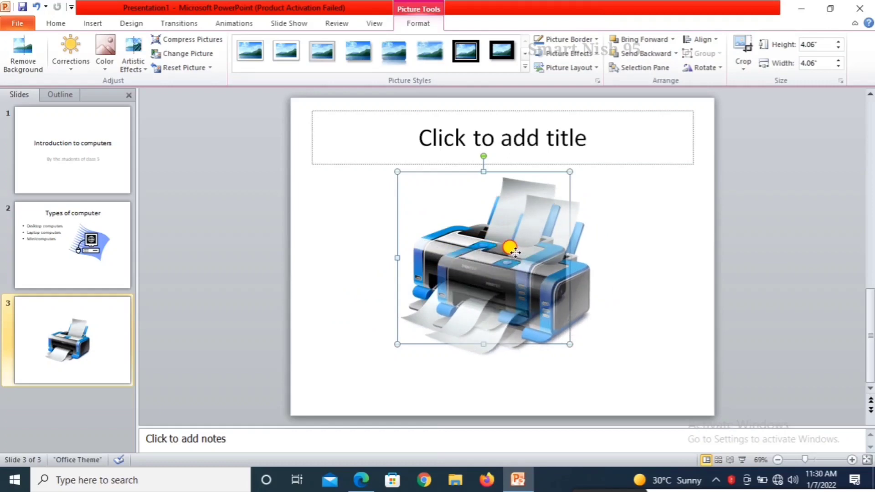
left_click_drag(539, 246, 510, 246)
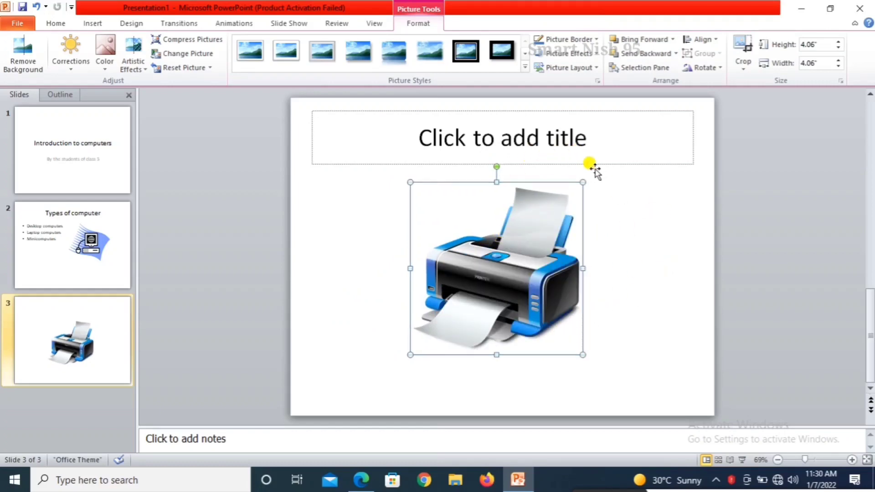
- Type 'printer' into the title placeholder of slide 3
left_click(583, 140)
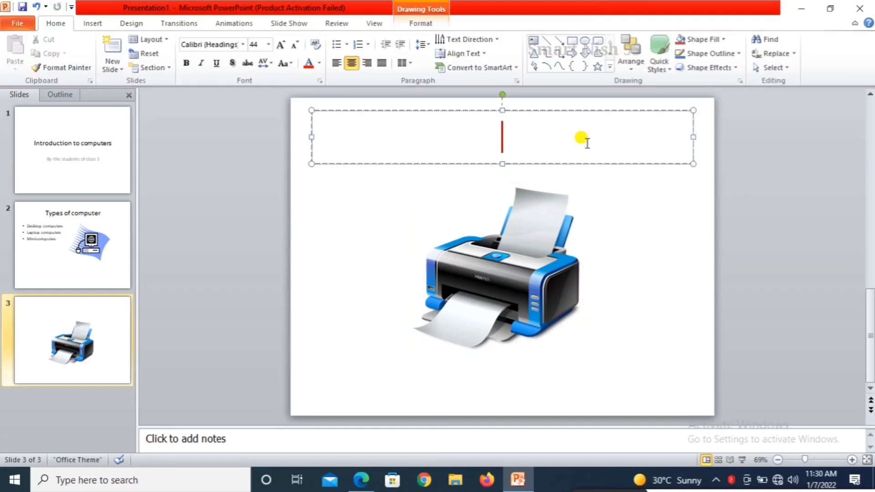
type("p")
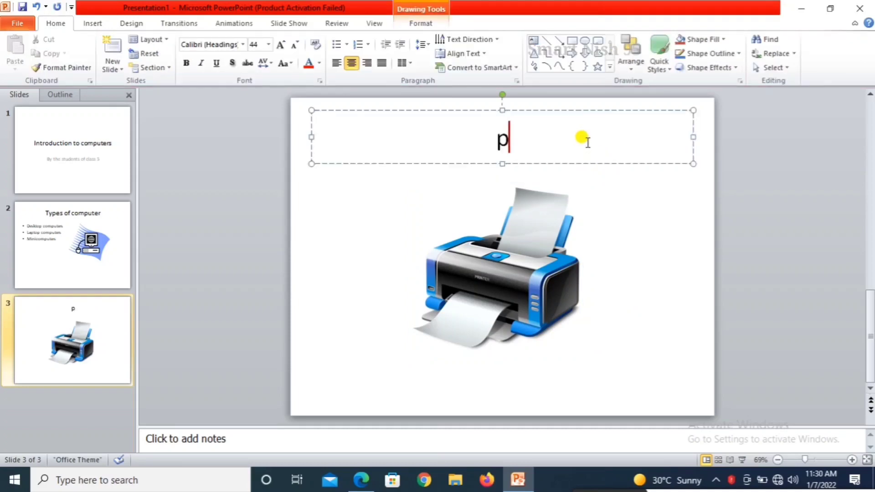
type("r")
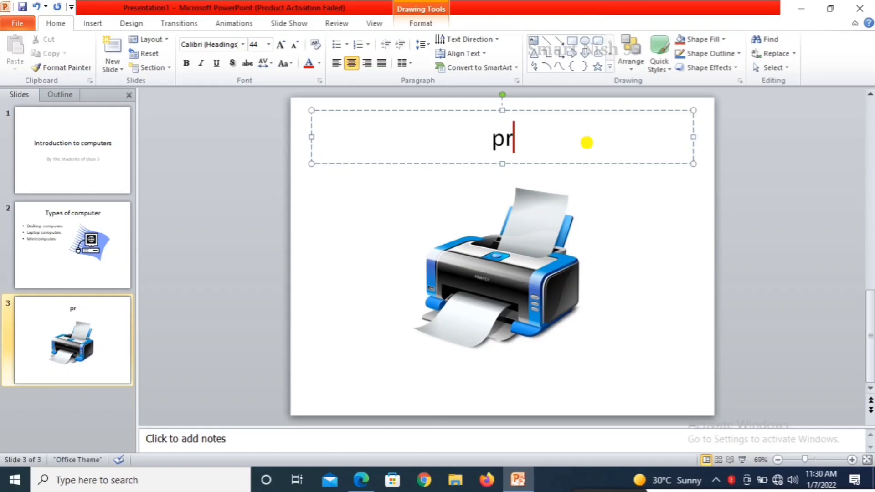
type("in")
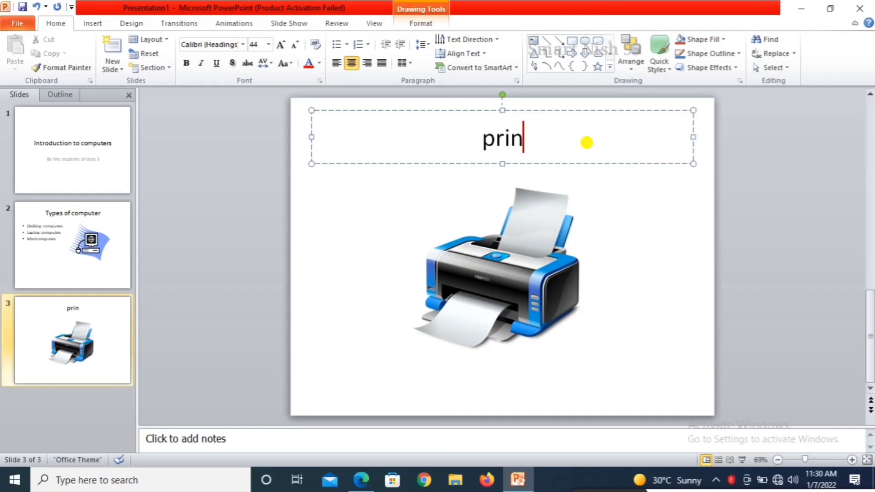
type("ter")
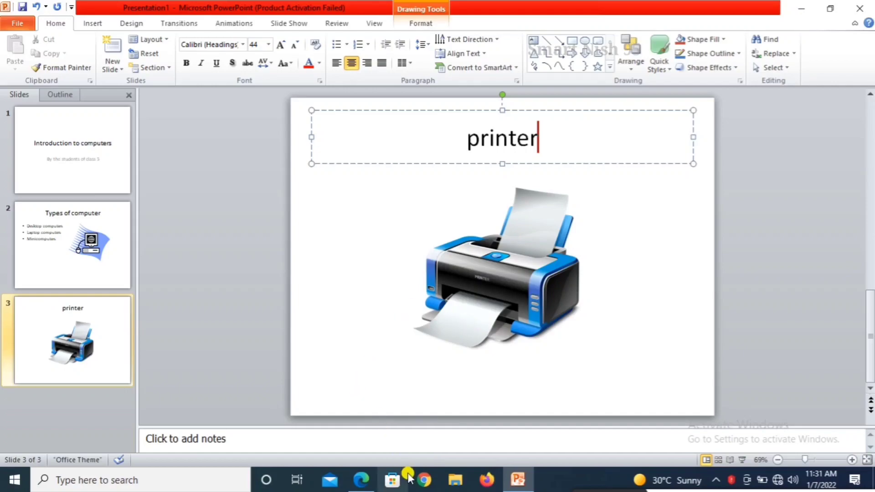
- Switch to the textbook PDF and scroll to the 'Adding Border to the Image' section
left_click(361, 479)
scroll(380, 310, "down", 3)
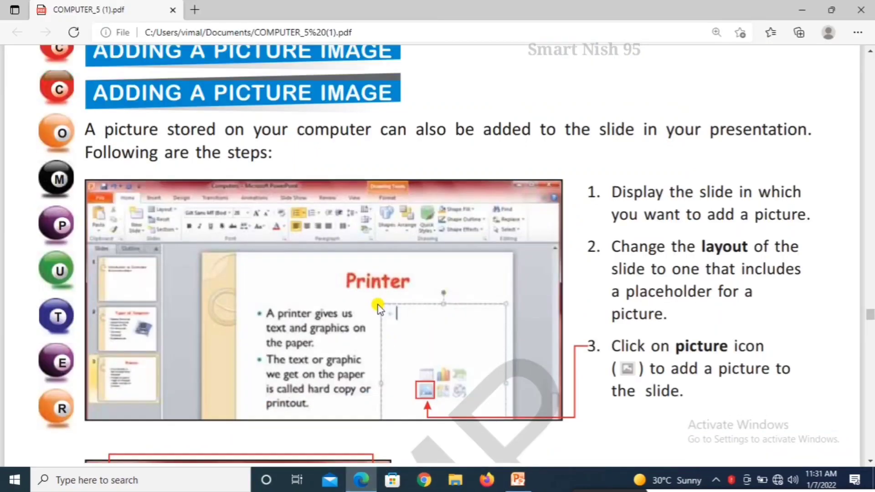
scroll(378, 308, "down", 3)
scroll(378, 307, "down", 4)
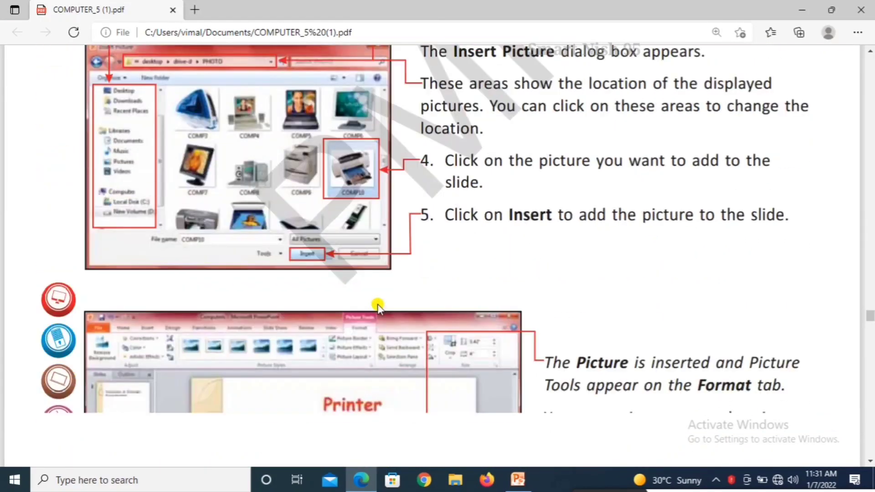
scroll(378, 305, "down", 3)
scroll(377, 306, "down", 4)
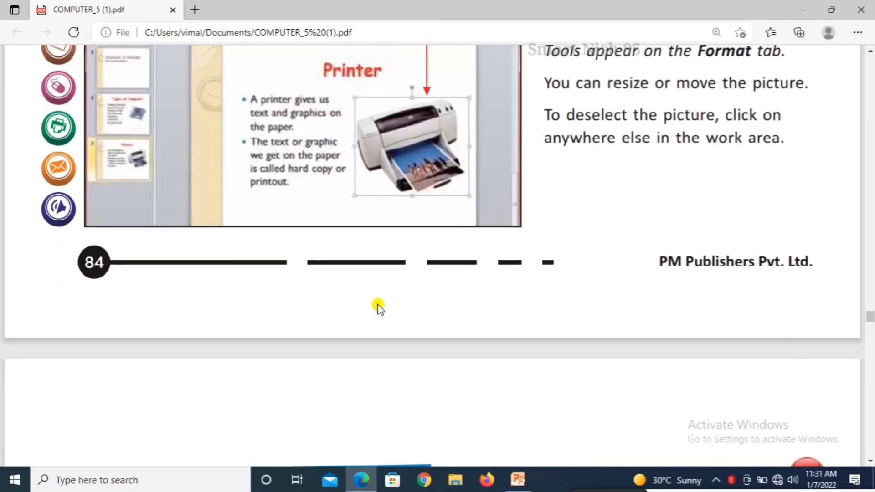
scroll(377, 307, "down", 3)
scroll(383, 310, "down", 3)
scroll(391, 313, "down", 2)
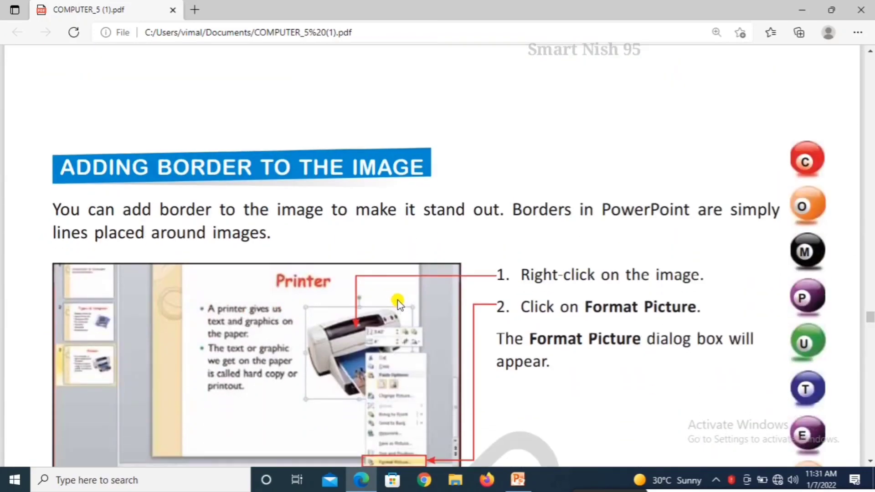
scroll(397, 303, "down", 3)
scroll(398, 300, "up", 2)
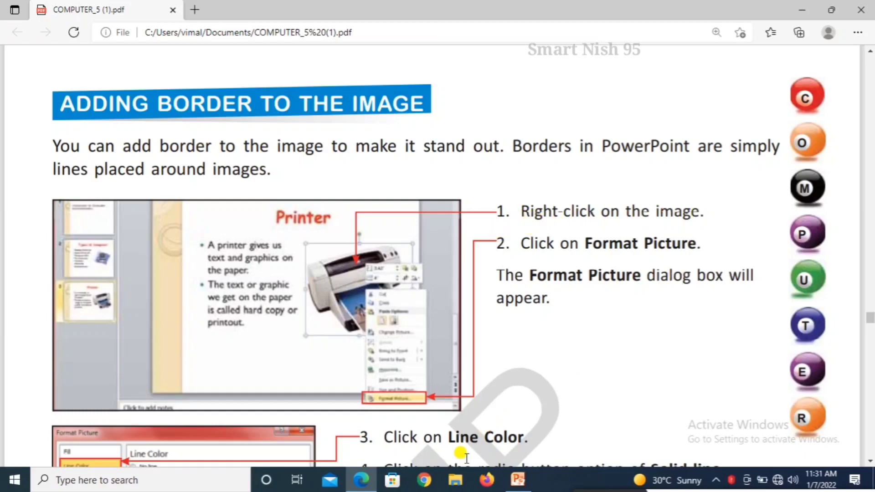
- Go back to the printer slide in PowerPoint and open the printer picture's right-click menu
left_click(520, 479)
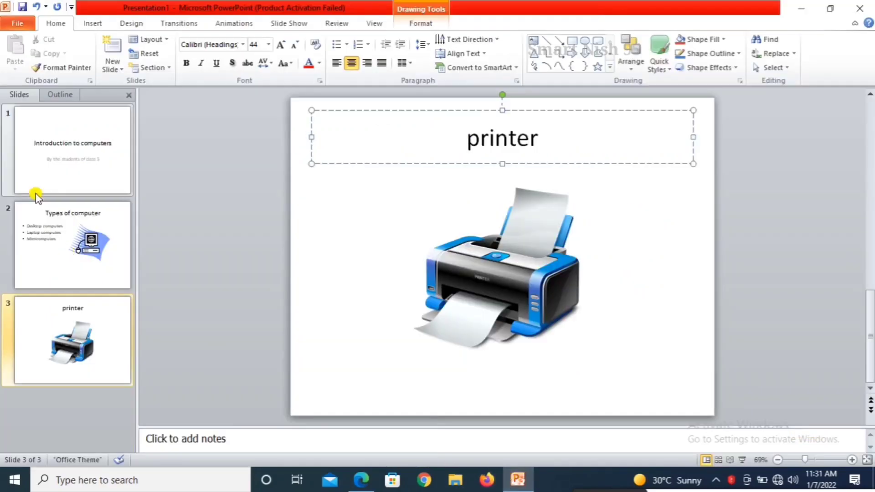
left_click(73, 234)
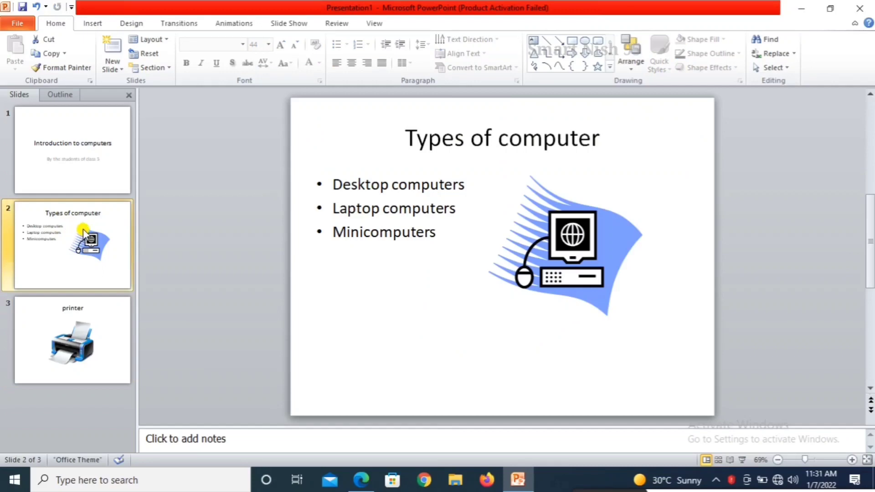
left_click(88, 339)
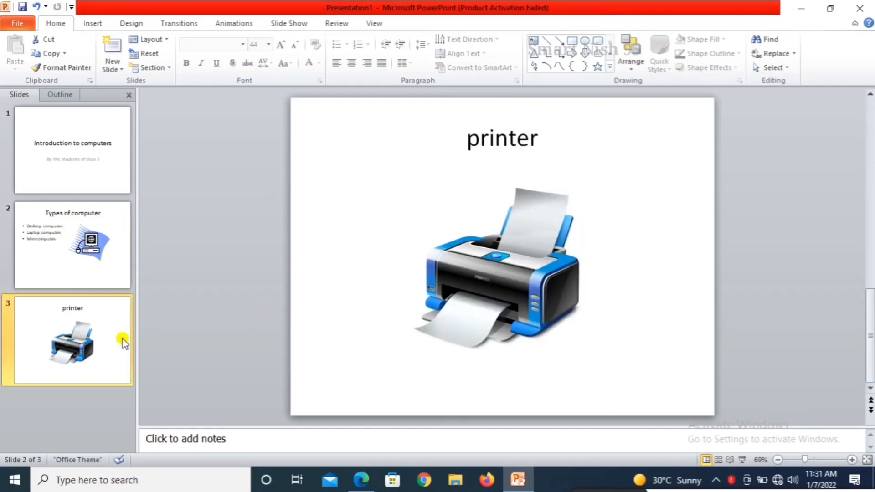
right_click(474, 292)
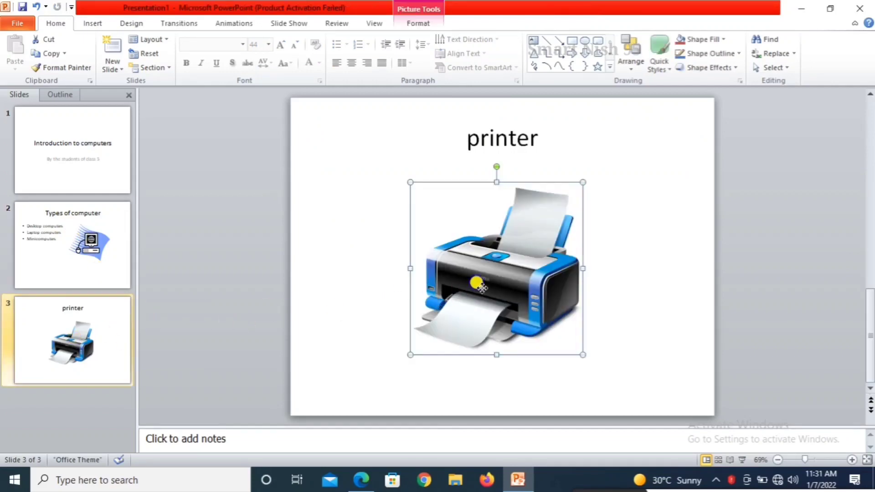
right_click(492, 217)
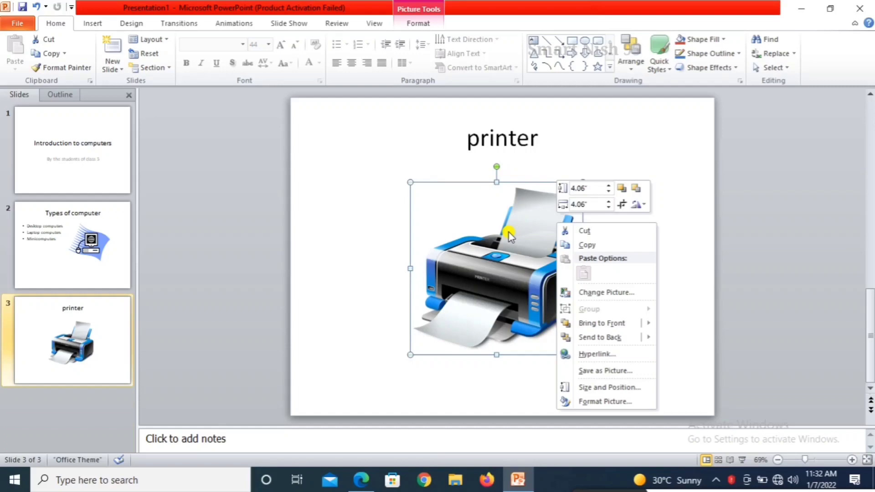
- In Format Picture, set the picture's line colour to a solid Green line
left_click(604, 402)
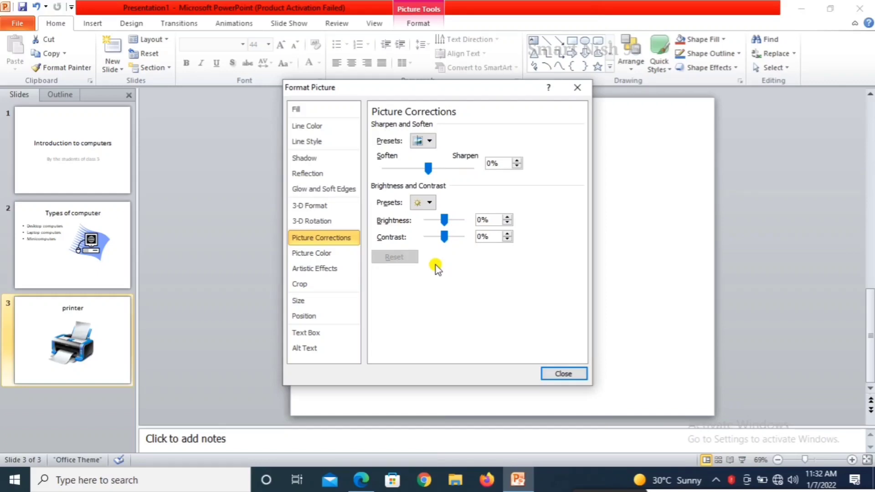
left_click(311, 128)
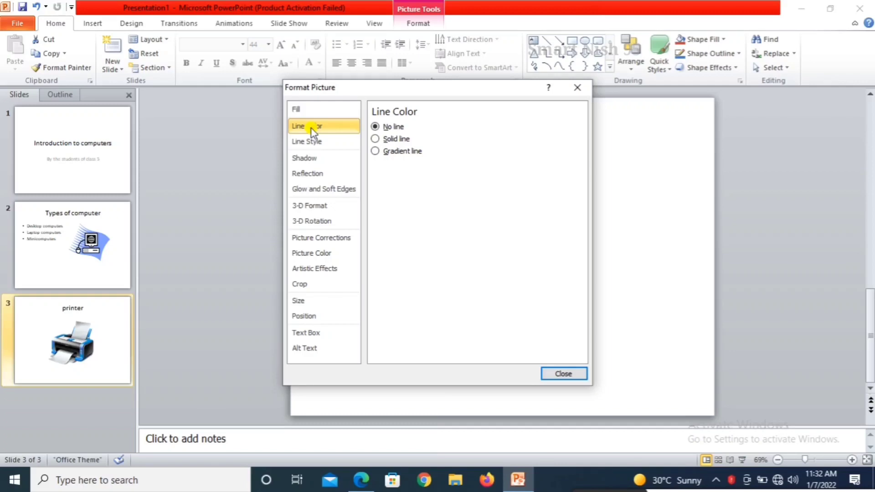
left_click(376, 139)
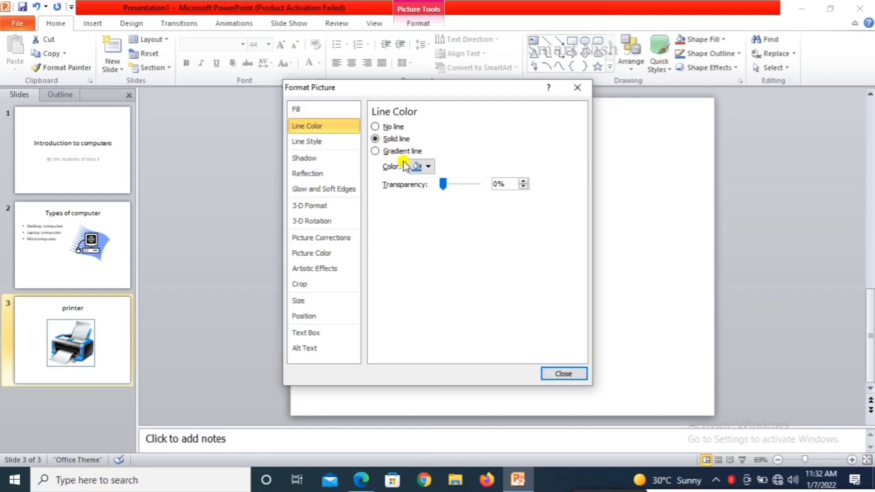
left_click(417, 168)
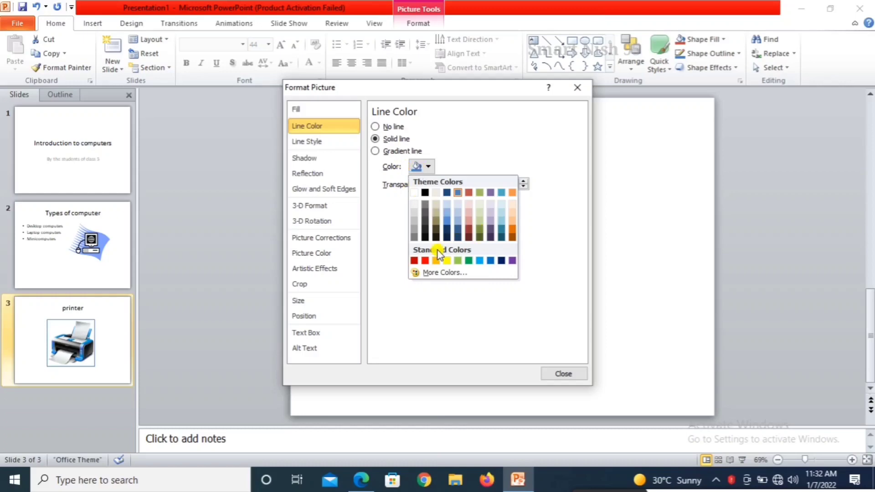
left_click(469, 260)
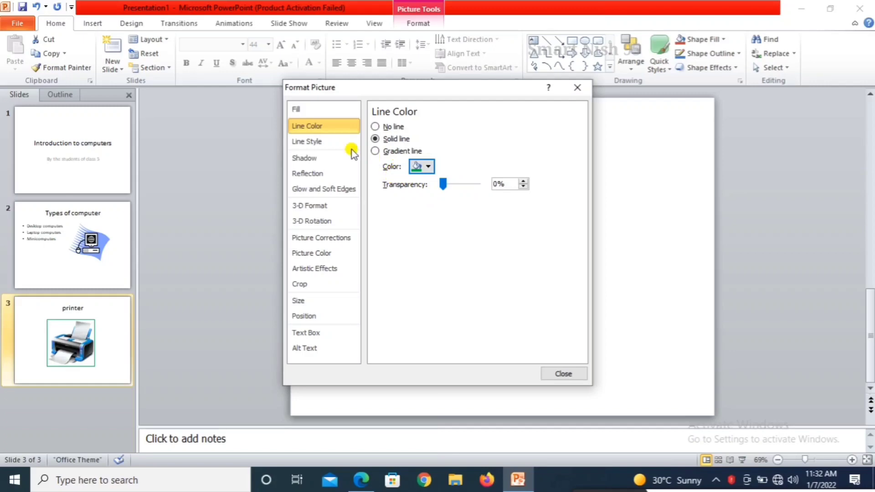
left_click(311, 144)
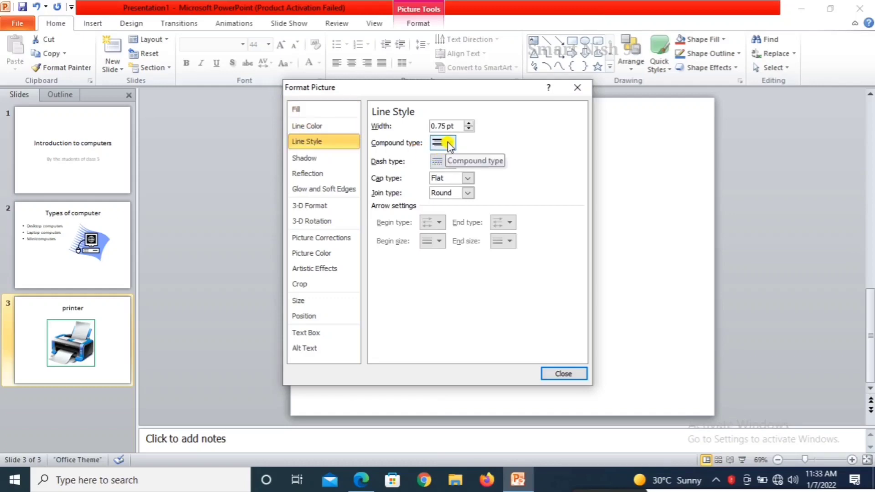
- Raise the border width to 2 pt, close Format Picture, and deselect the picture
left_click(468, 122)
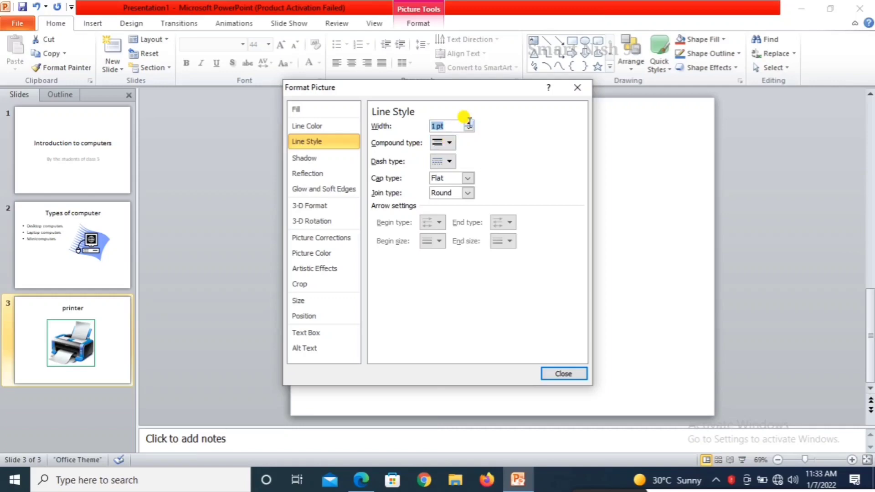
left_click(468, 122)
left_click(468, 123)
left_click(469, 122)
left_click(469, 123)
left_click(563, 374)
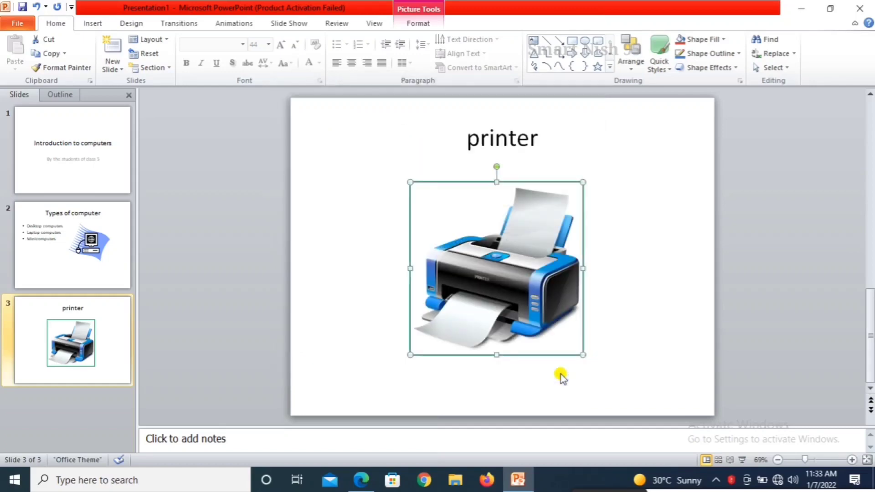
left_click(648, 336)
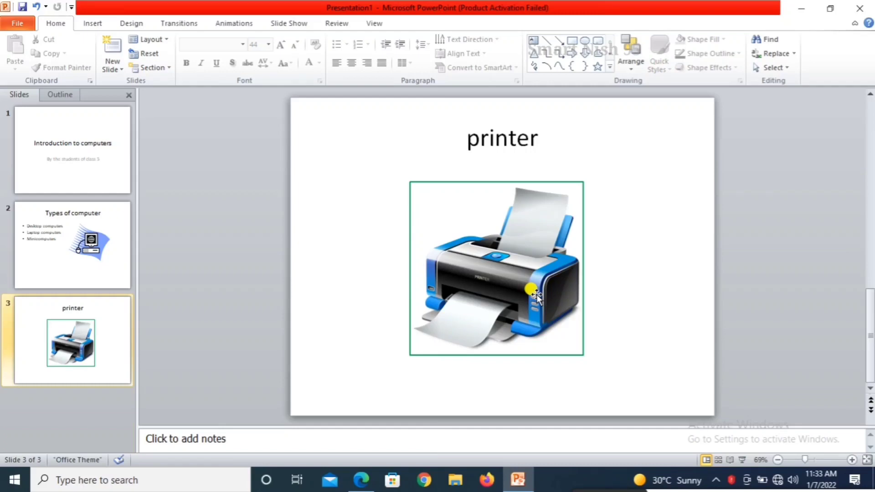
- Scroll the textbook PDF to the 'Solid Background Color' steps, then return to PowerPoint
left_click(360, 481)
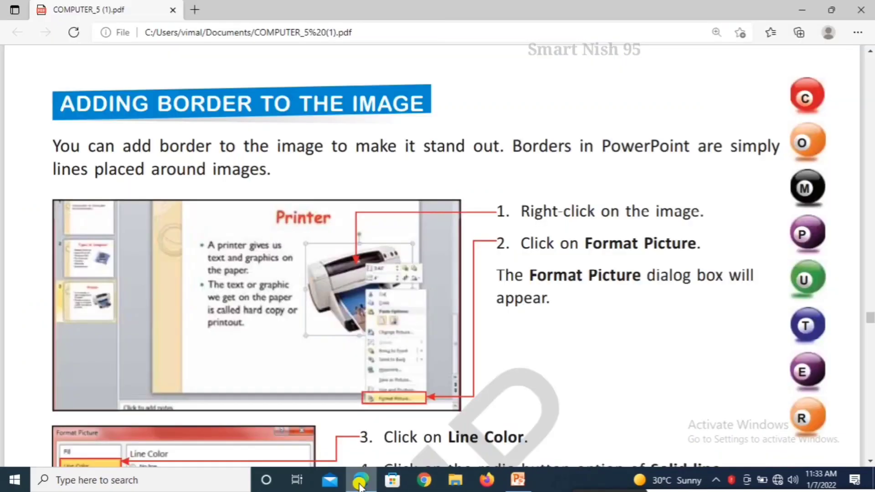
scroll(410, 420, "down", 1)
scroll(426, 406, "down", 5)
scroll(428, 405, "down", 3)
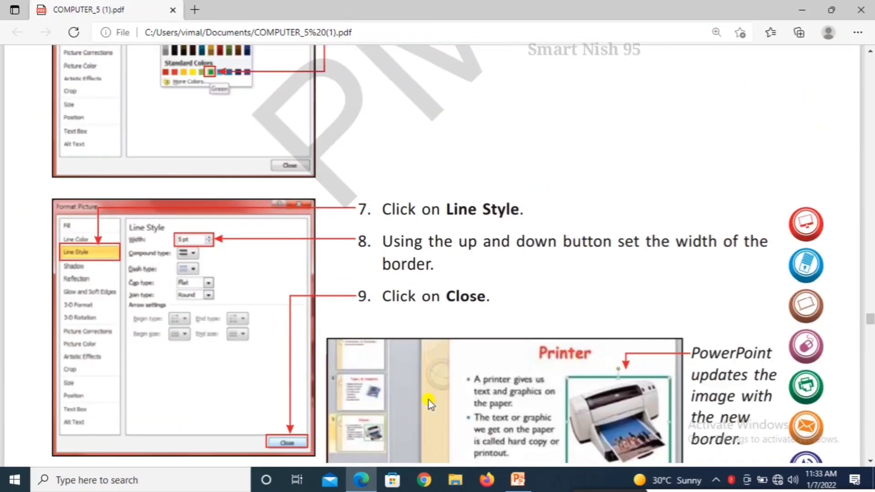
scroll(429, 400, "down", 4)
scroll(429, 403, "down", 5)
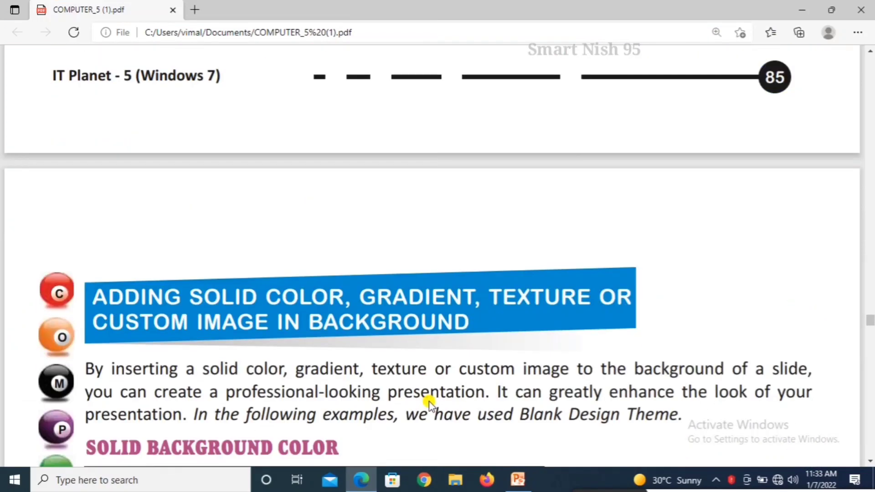
scroll(430, 403, "down", 1)
scroll(430, 404, "down", 3)
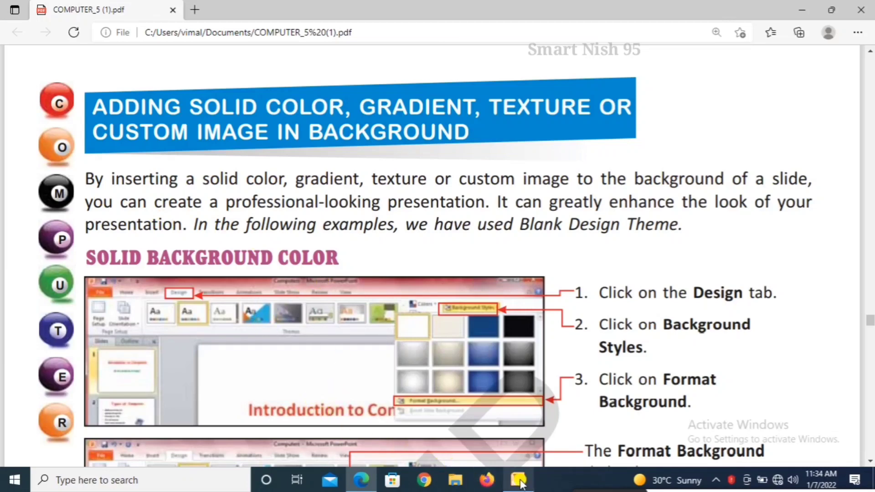
left_click(520, 482)
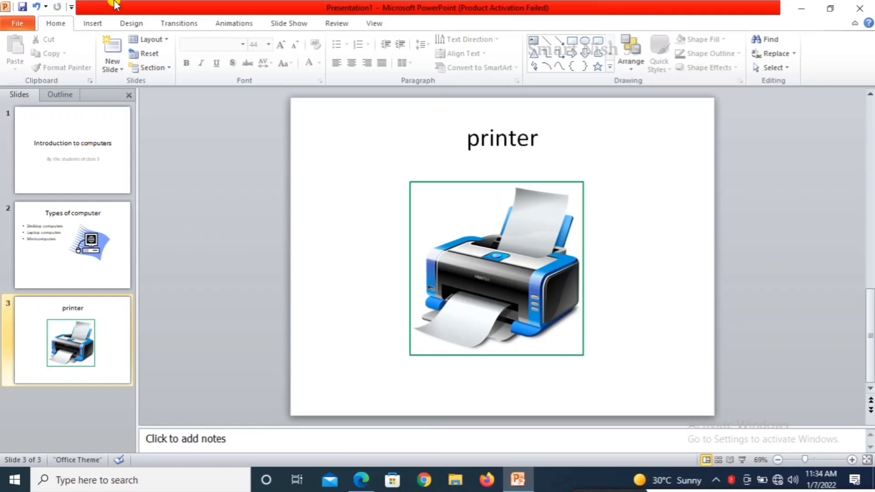
- Open Format Background for slide 3 via Design > Background Styles
left_click(131, 24)
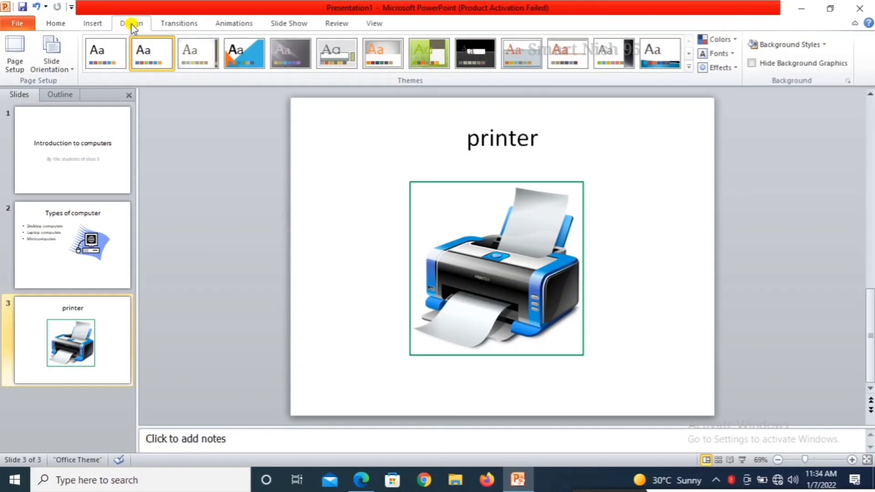
left_click(786, 46)
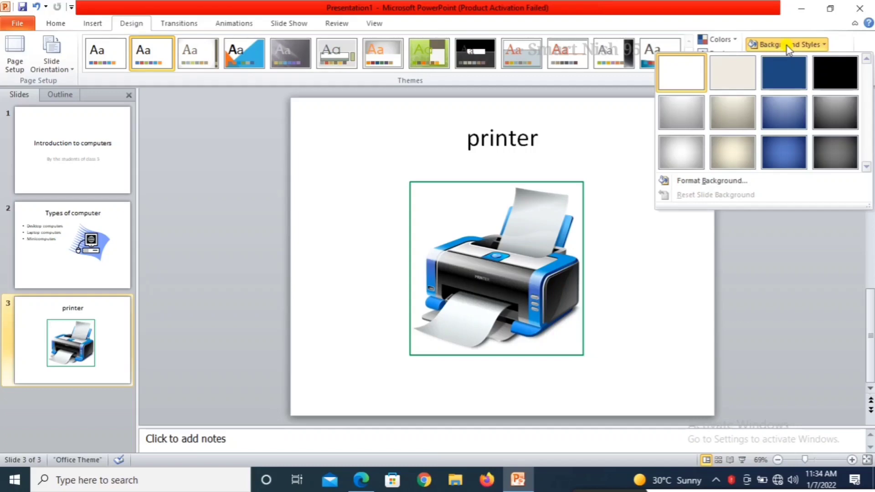
left_click(694, 179)
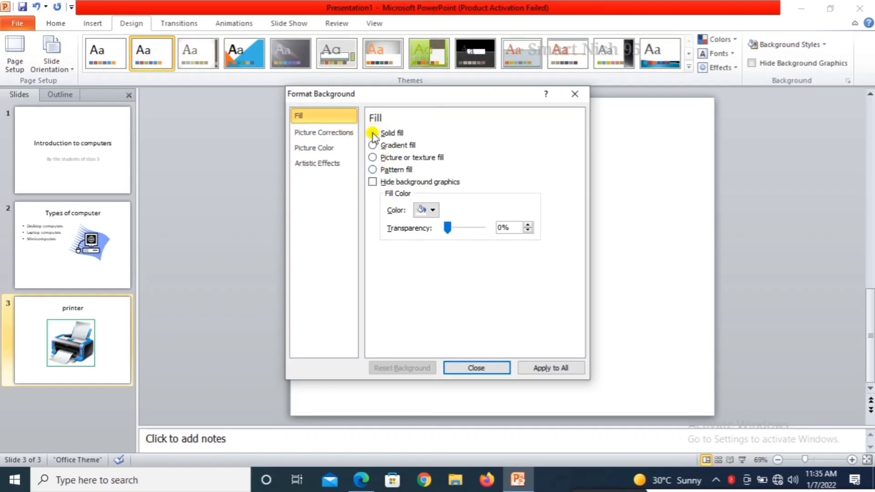
- Try yellow and light blue solid fills, then apply a solid orange background to all slides
left_click(426, 212)
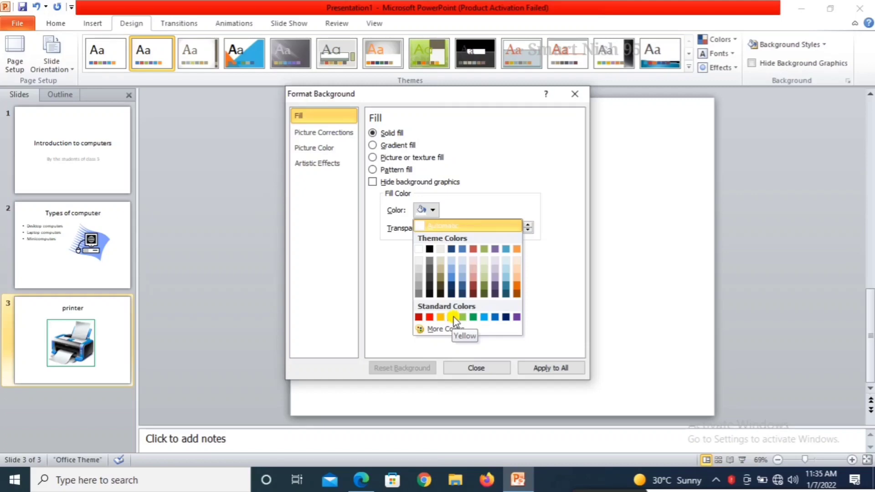
left_click(452, 316)
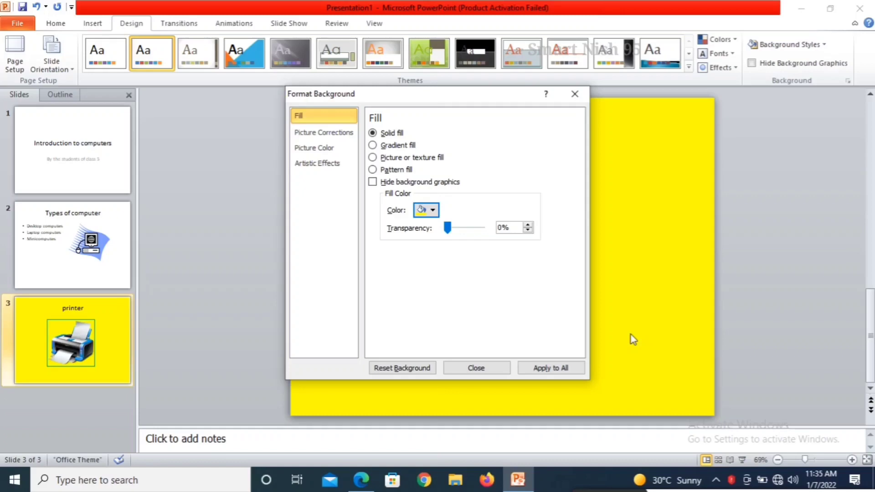
left_click(425, 210)
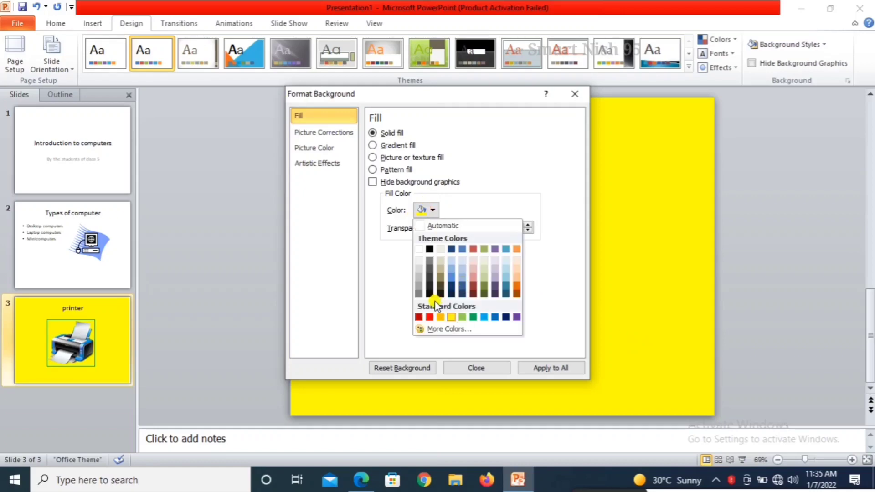
left_click(485, 317)
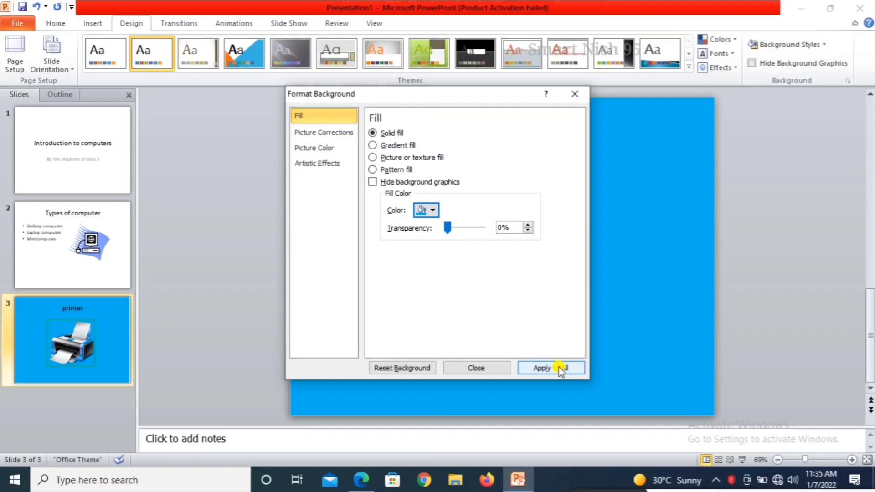
left_click(427, 211)
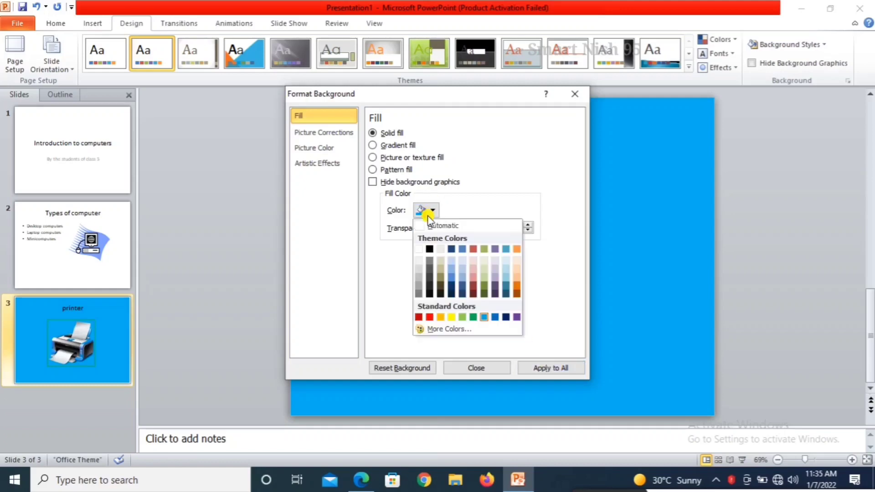
left_click(441, 317)
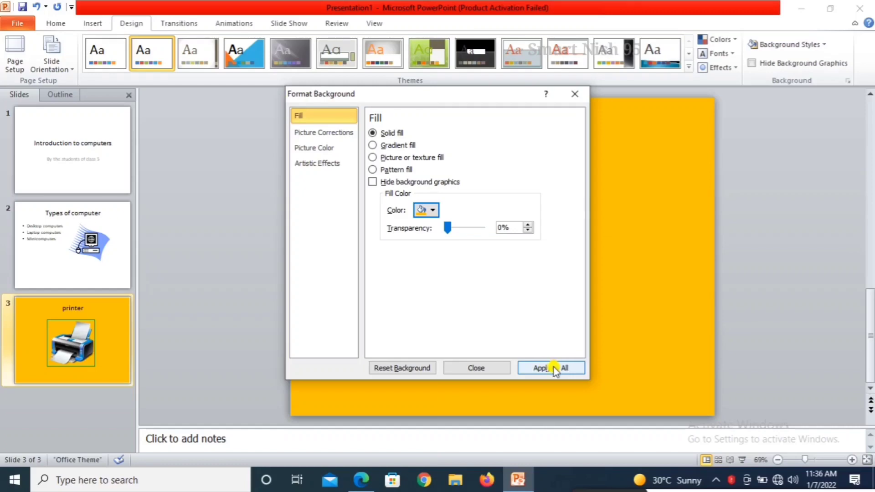
left_click(554, 368)
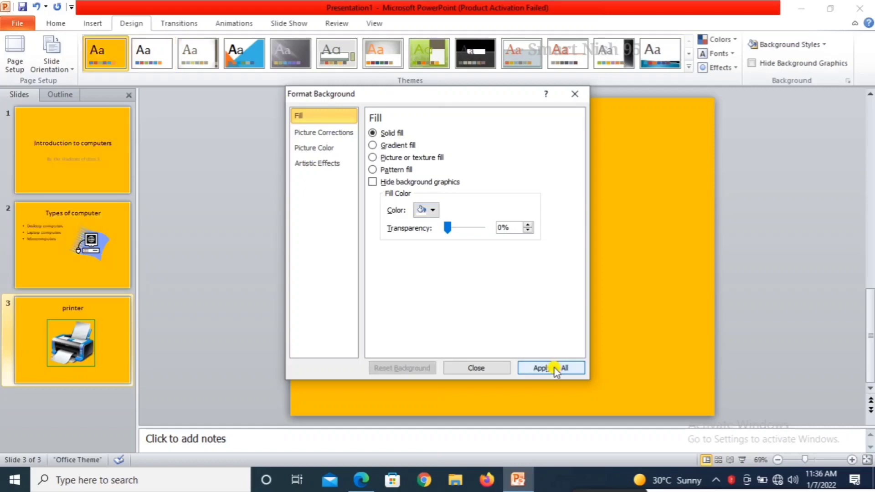
- Select slide 3, close the Format Background dialog, and bring up the textbook PDF
left_click(63, 299)
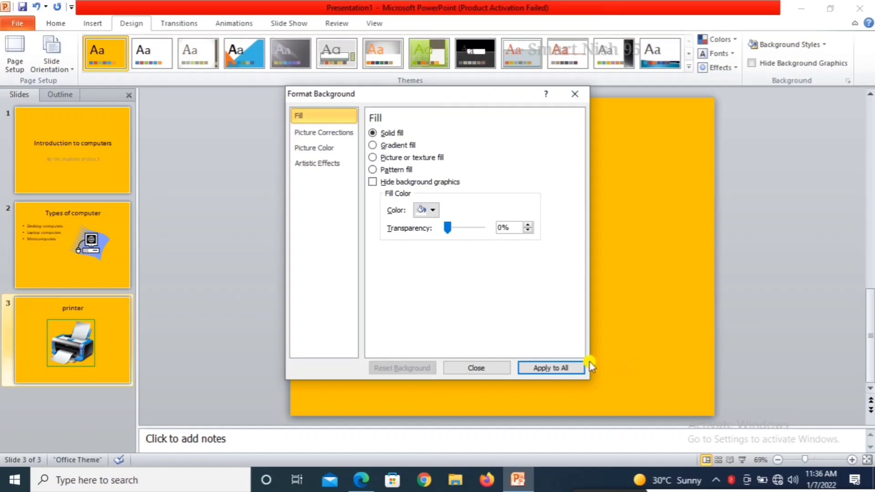
left_click(573, 95)
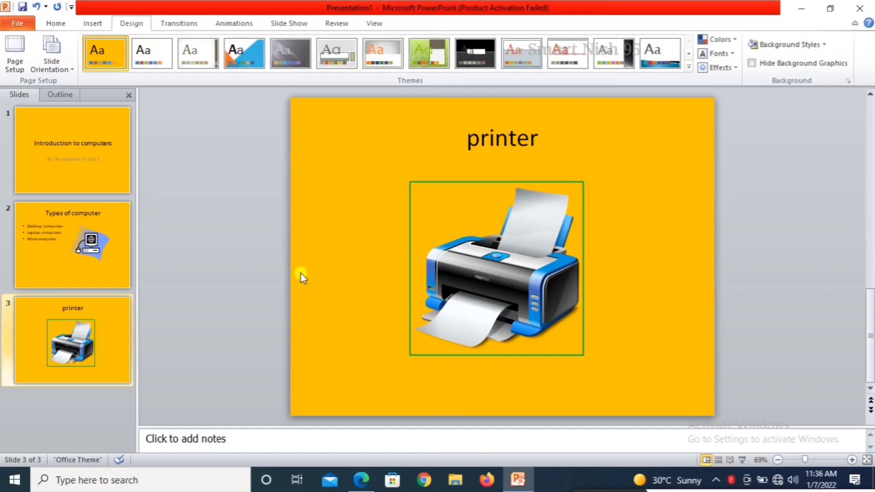
left_click(361, 480)
- Scroll the PDF to the Gradient Color background steps, then return to PowerPoint
scroll(346, 315, "down", 5)
scroll(343, 306, "down", 5)
scroll(342, 307, "down", 5)
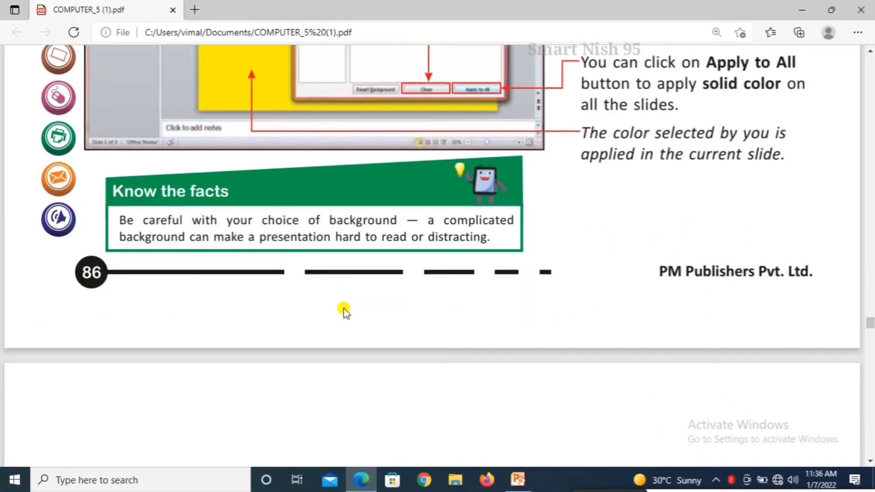
scroll(345, 312, "down", 5)
scroll(345, 311, "down", 1)
scroll(345, 311, "down", 3)
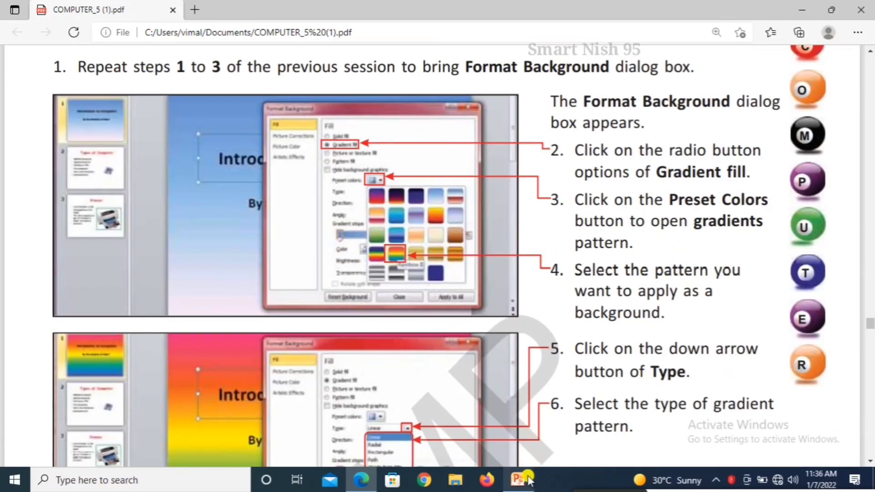
left_click(513, 481)
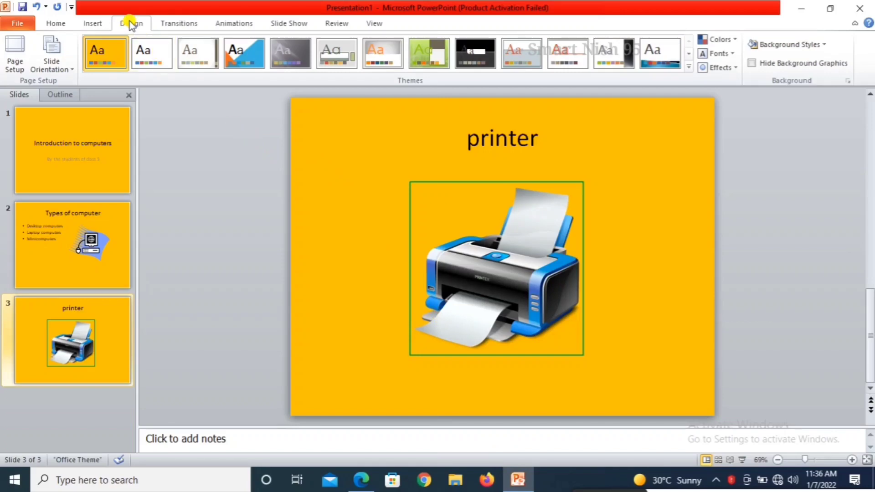
- Switch the slide background to a gradient fill with a light blue first stop
left_click(780, 45)
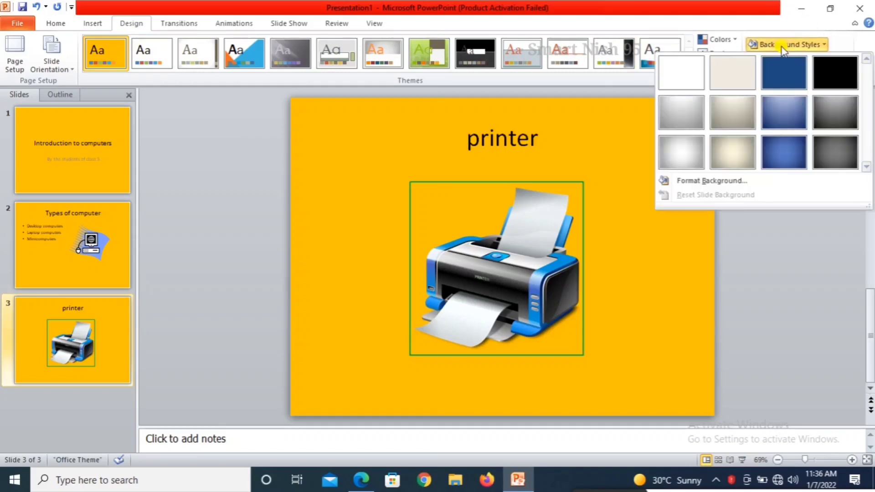
left_click(684, 179)
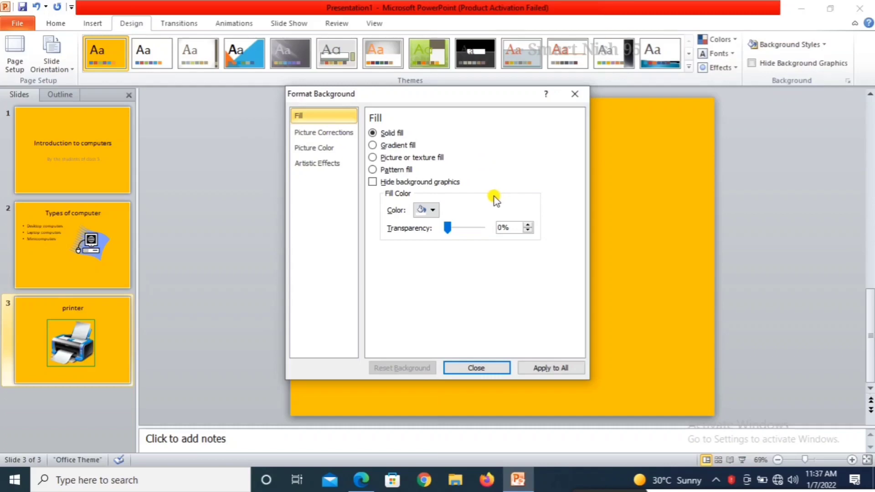
left_click(373, 145)
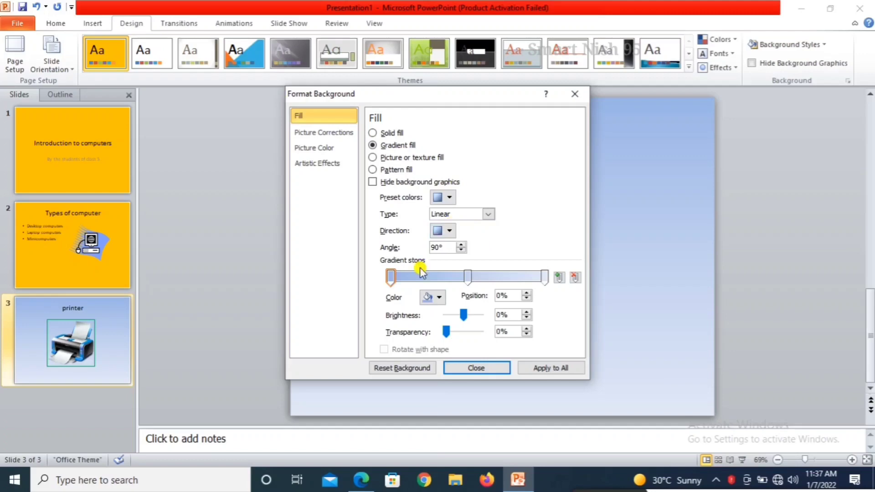
left_click(426, 298)
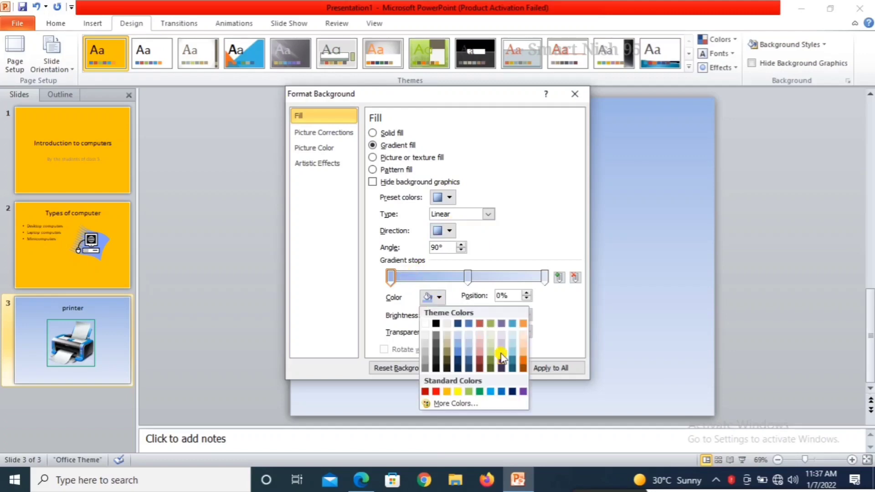
left_click(490, 391)
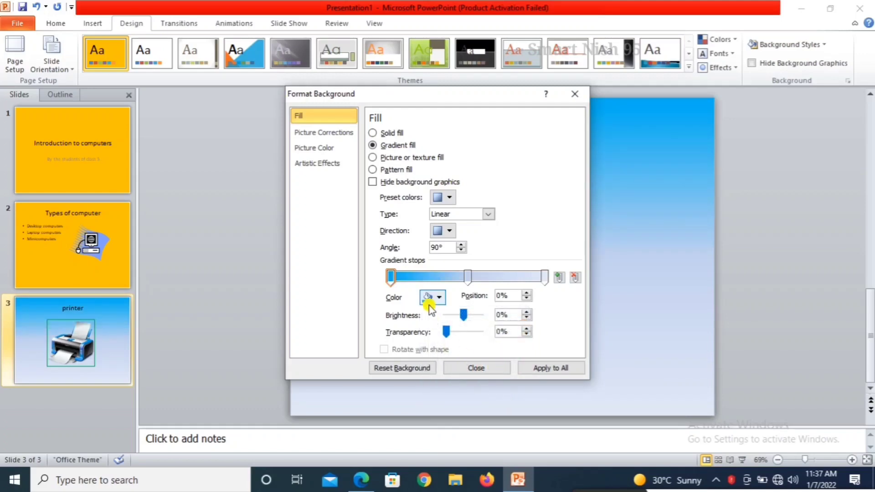
- Make the first stop light green, rebalance the gradient stops, and apply to all slides
left_click(442, 231)
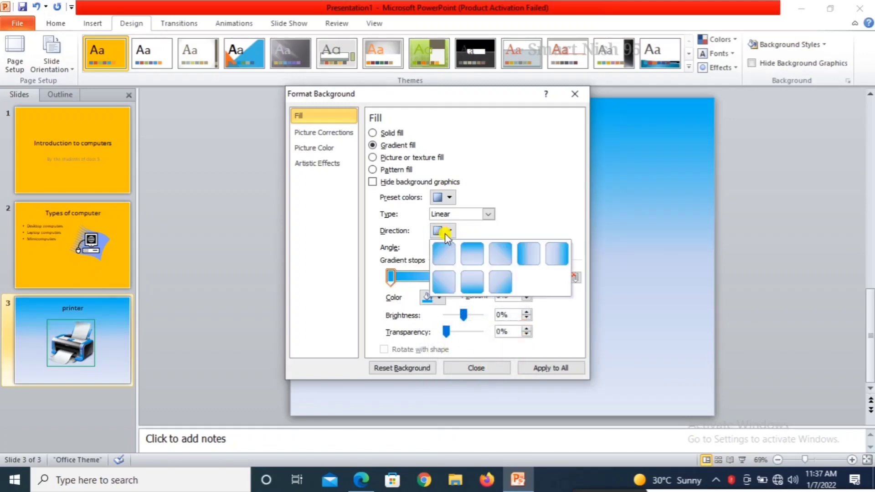
left_click(553, 172)
left_click(428, 297)
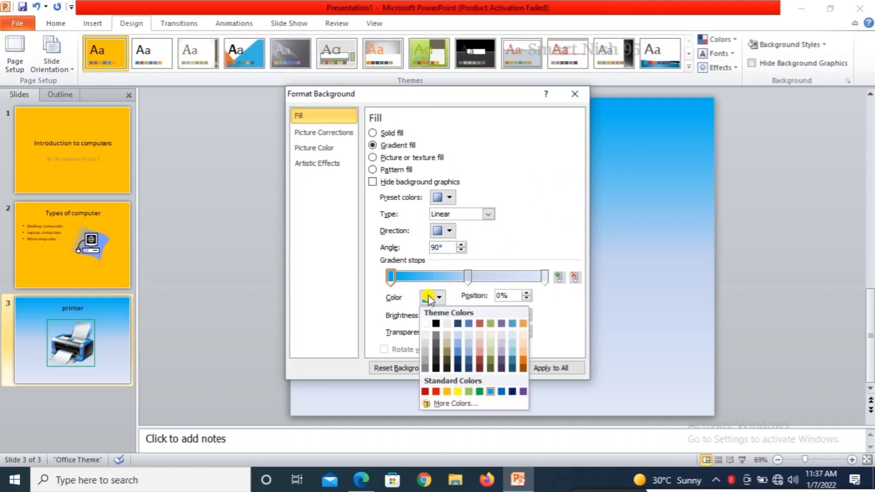
left_click(468, 391)
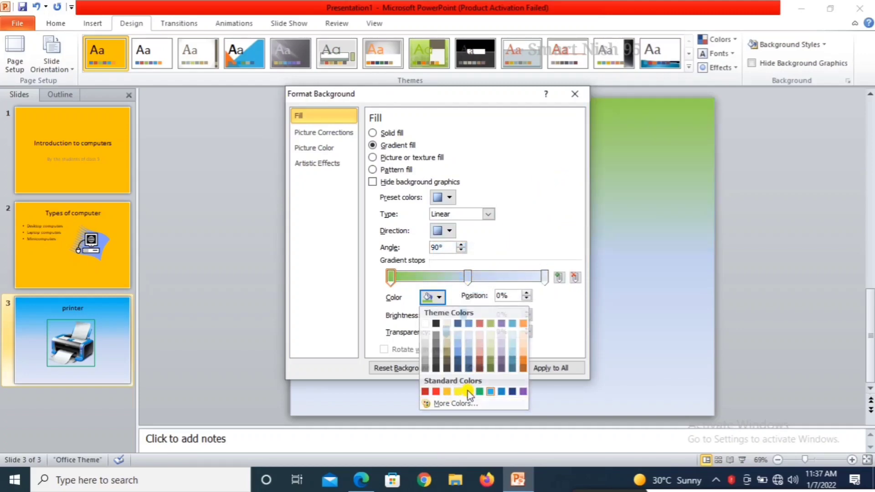
left_click_drag(464, 275, 518, 277)
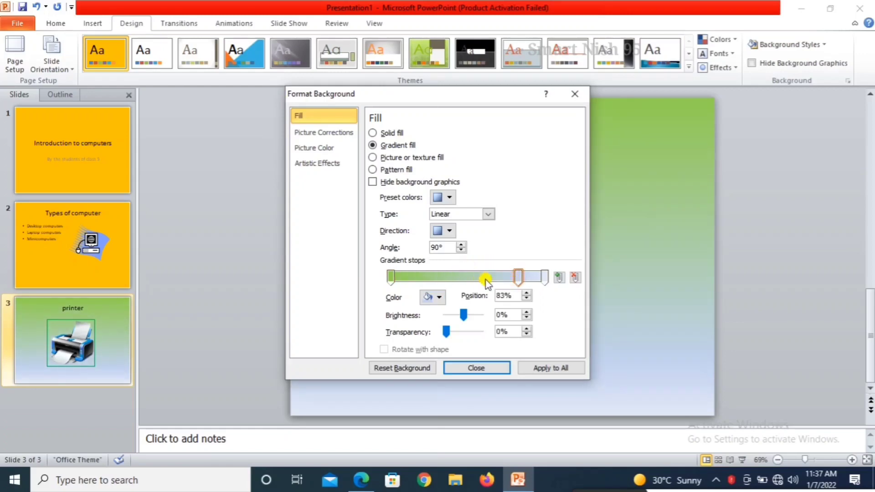
mouse_move(518, 277)
left_mouse_down()
mouse_move(433, 277)
mouse_move(488, 276)
left_mouse_up()
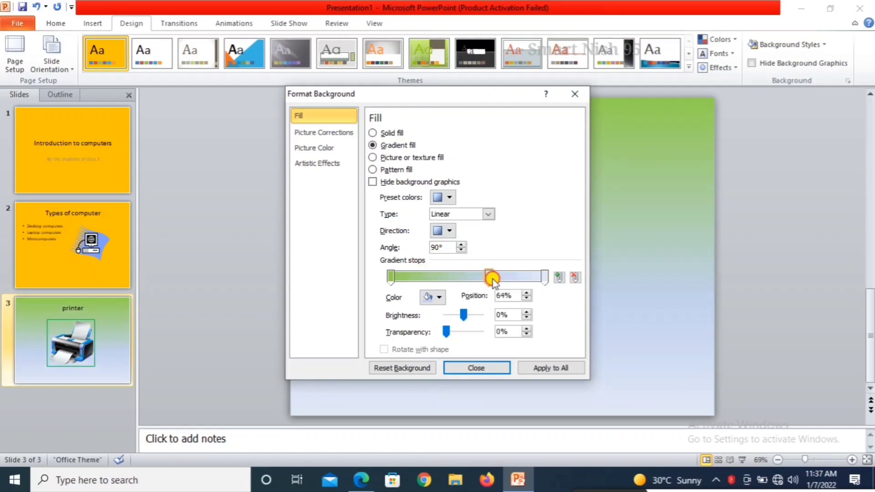
left_click(550, 368)
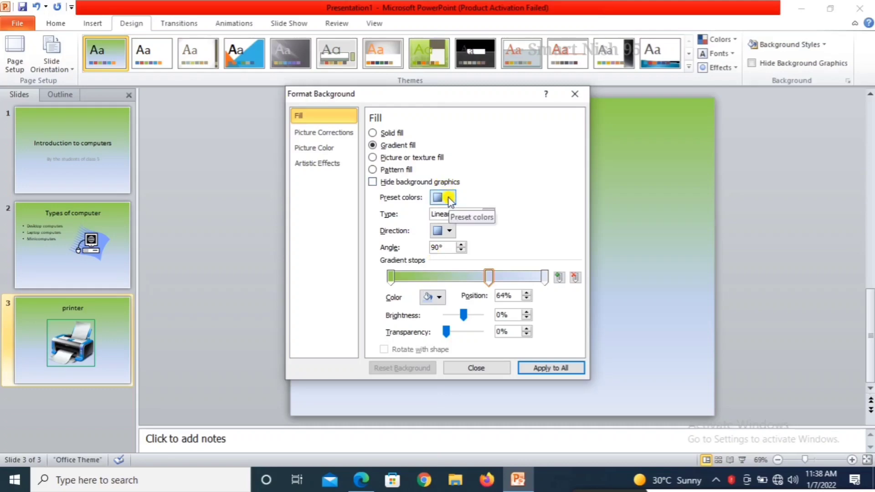
- Try Calm Water and a gold preset, then choose Moss and move the middle stop to 78%
left_click(450, 198)
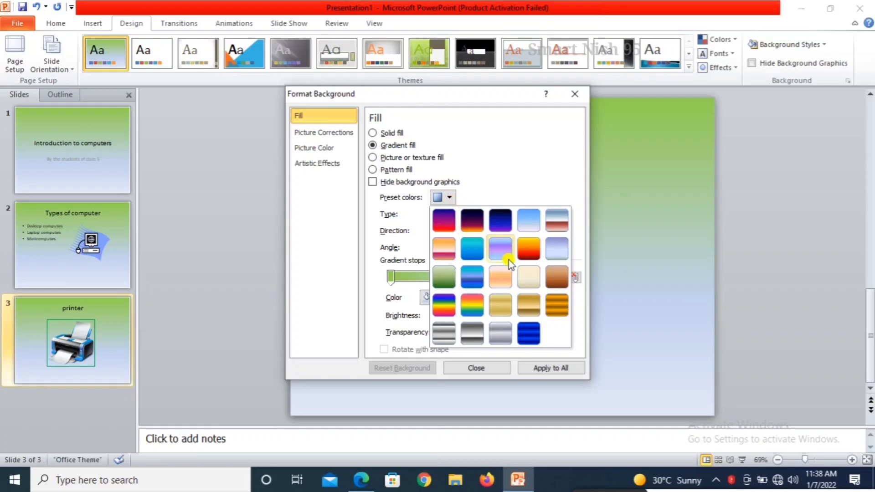
left_click(502, 248)
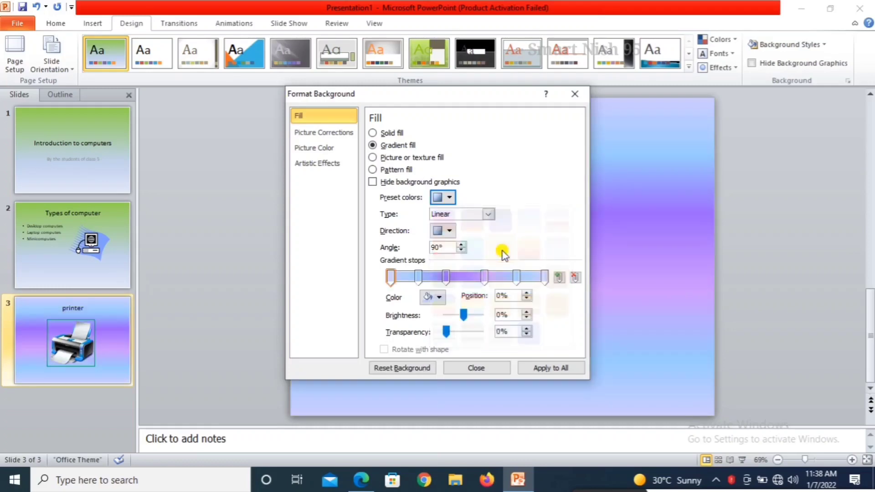
left_click(449, 198)
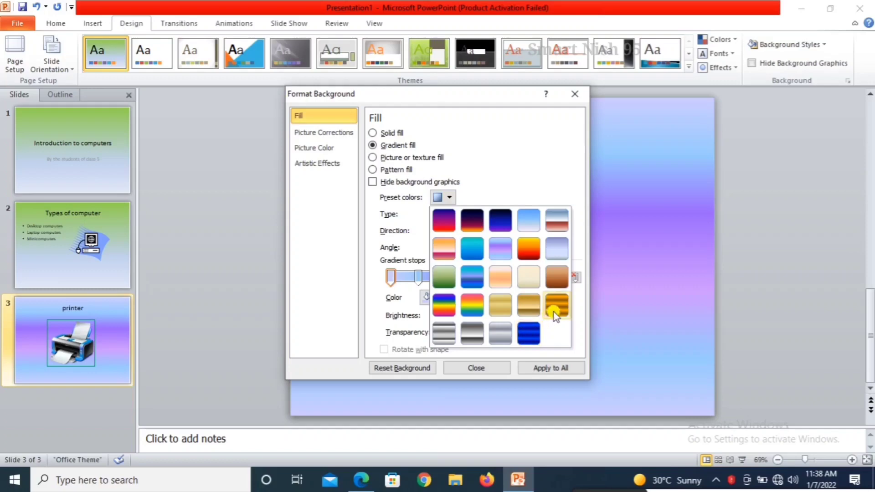
left_click(557, 305)
left_click(449, 197)
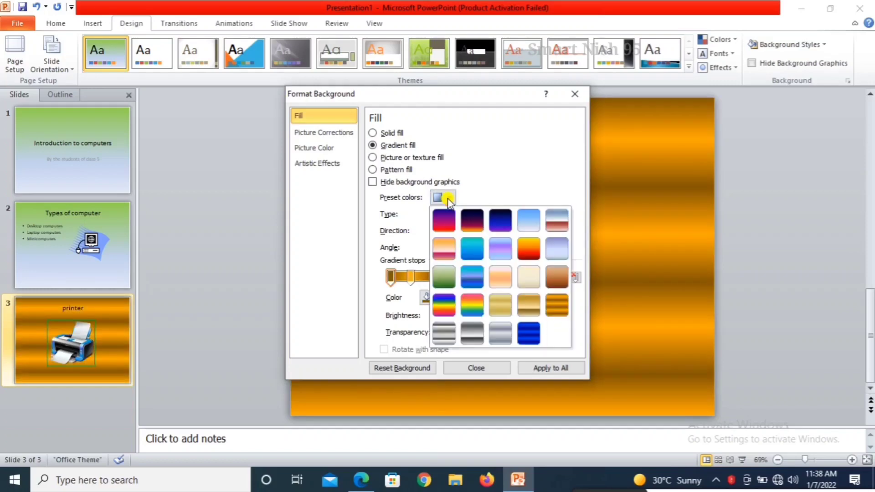
left_click(445, 280)
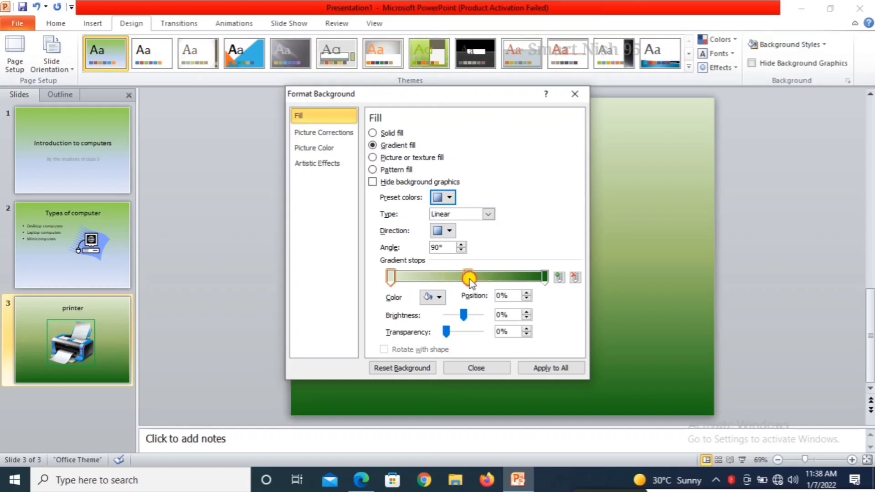
mouse_move(468, 276)
left_mouse_down()
mouse_move(424, 278)
mouse_move(511, 277)
left_mouse_up()
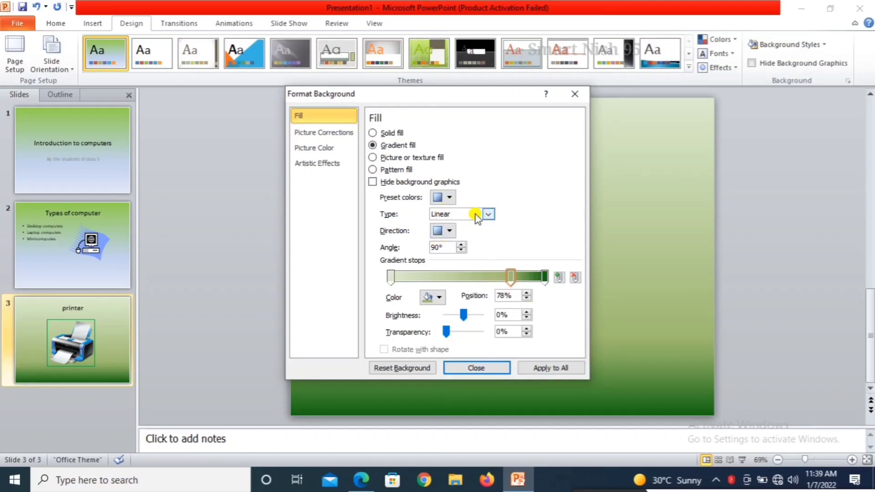
- Try Radial, Rectangular and Shade from title types, then set Path and apply to all slides
left_click(488, 214)
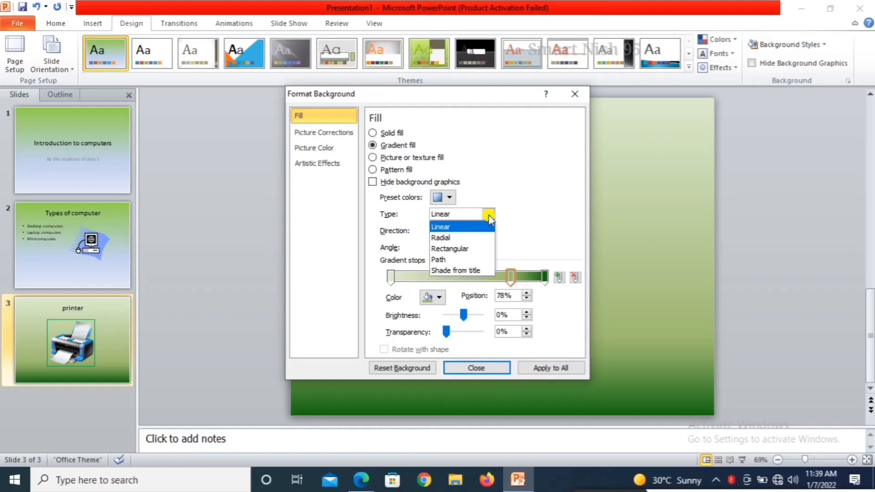
left_click(440, 237)
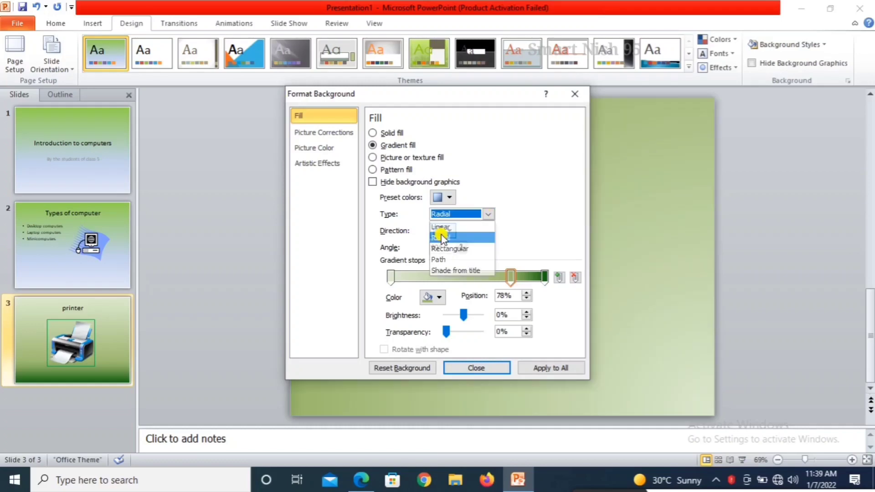
left_click(488, 214)
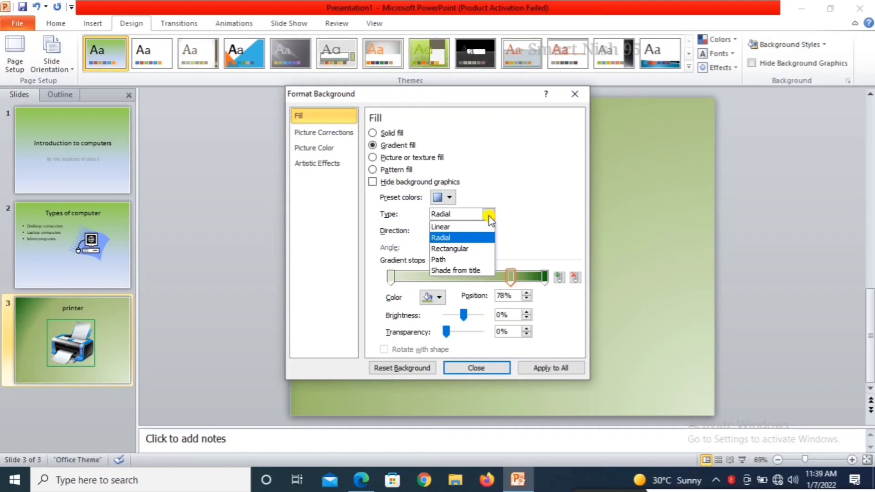
left_click(444, 249)
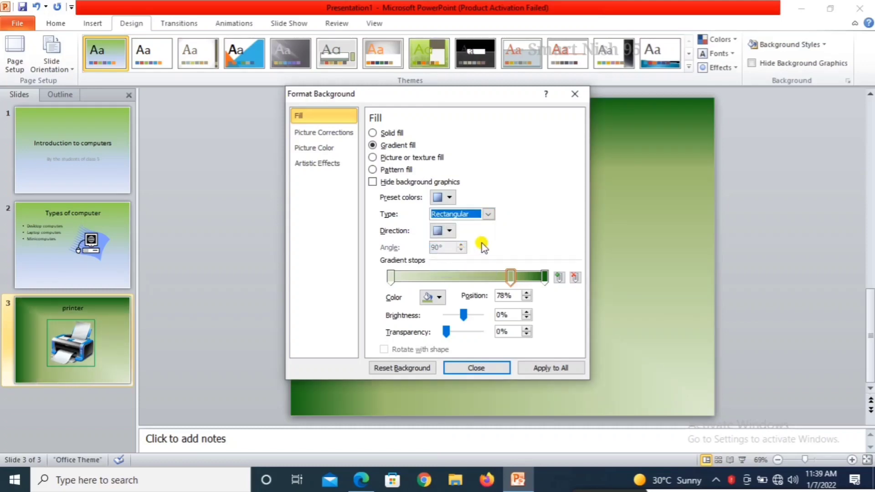
left_click(488, 215)
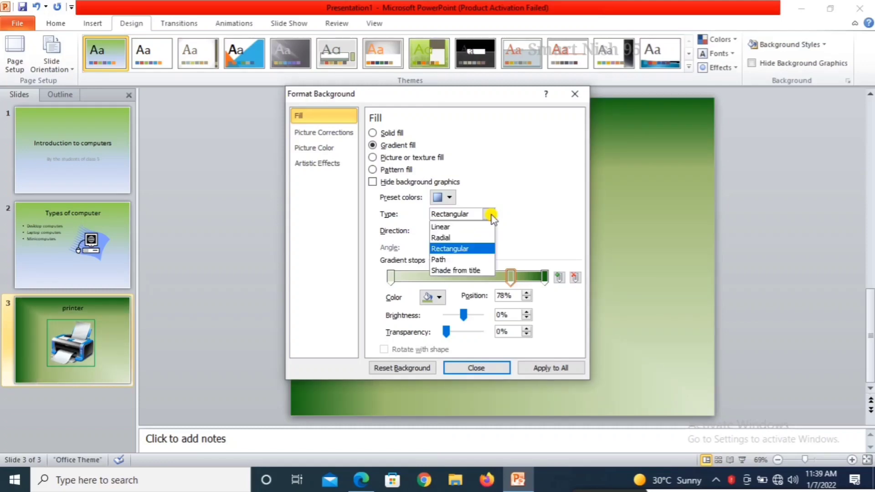
left_click(439, 259)
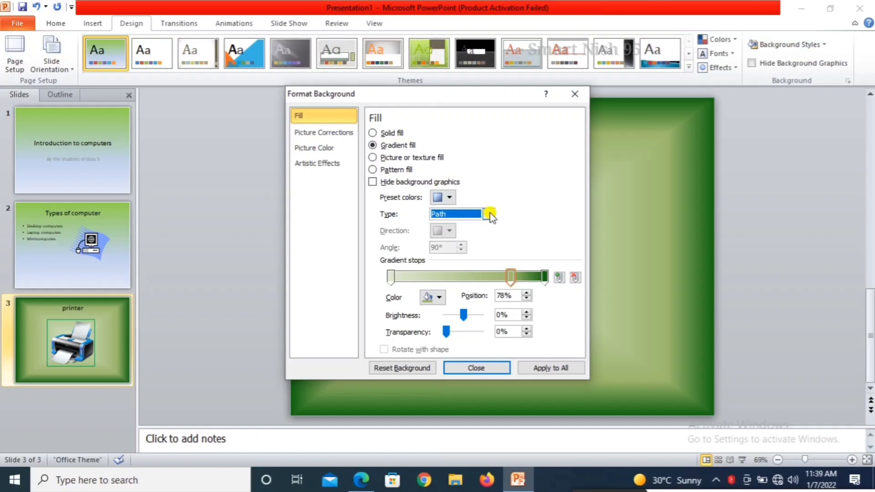
left_click(483, 215)
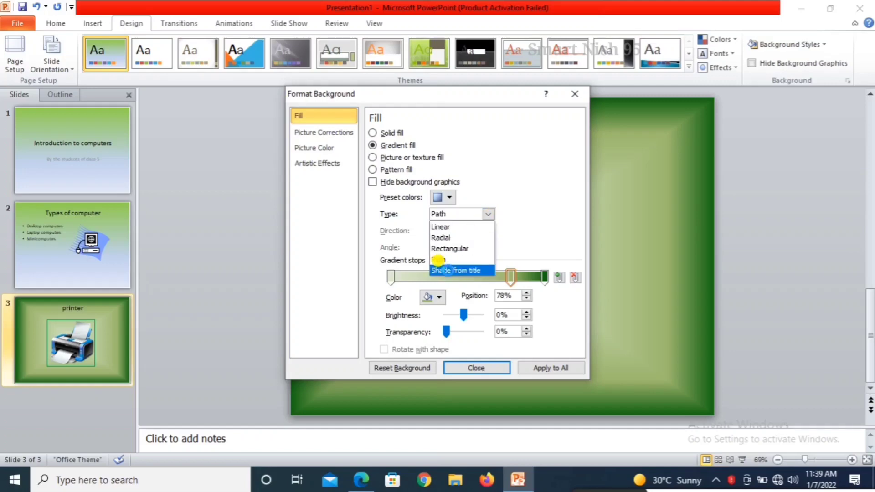
left_click(449, 271)
left_click(483, 215)
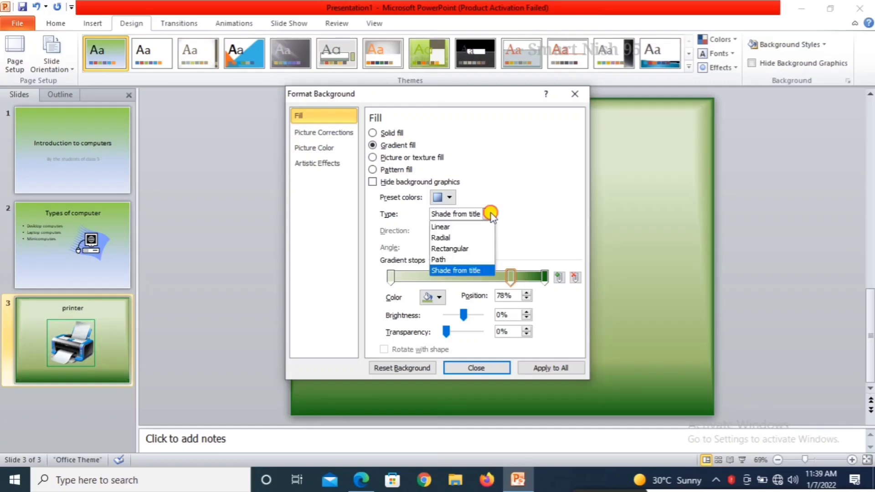
left_click(446, 260)
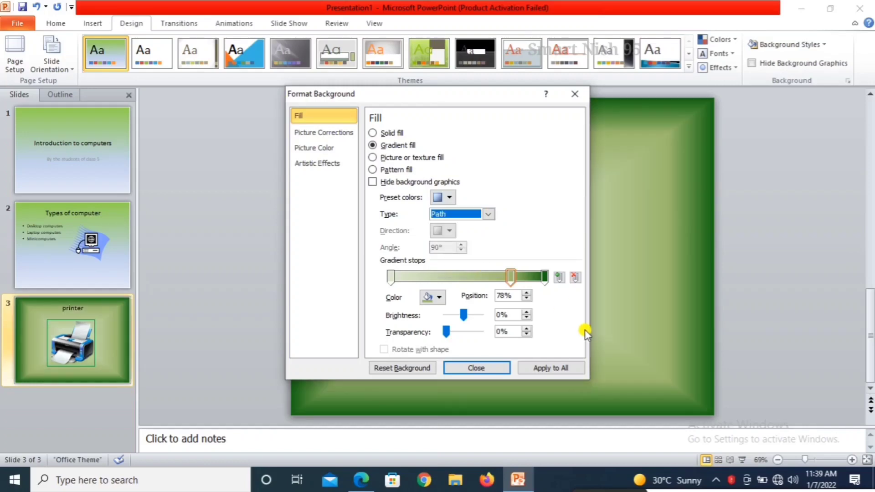
left_click(558, 368)
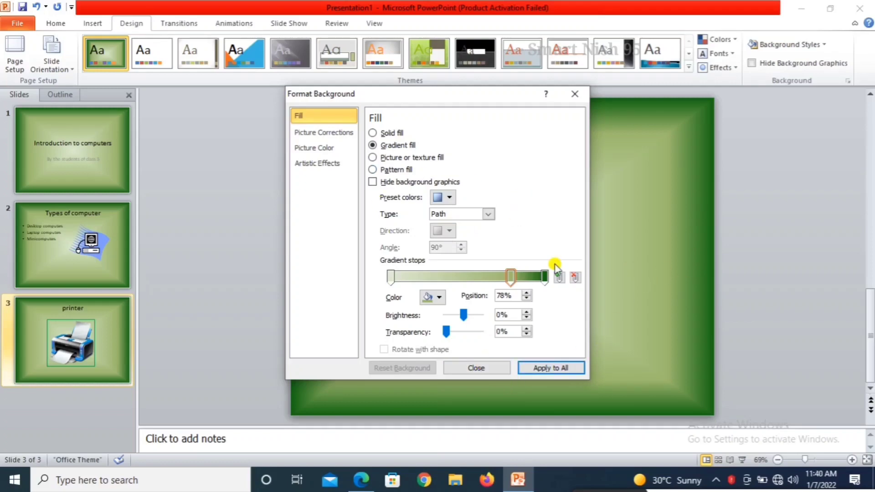
- Close Format Background and bring the textbook PDF's gradient steps back into view
left_click(477, 367)
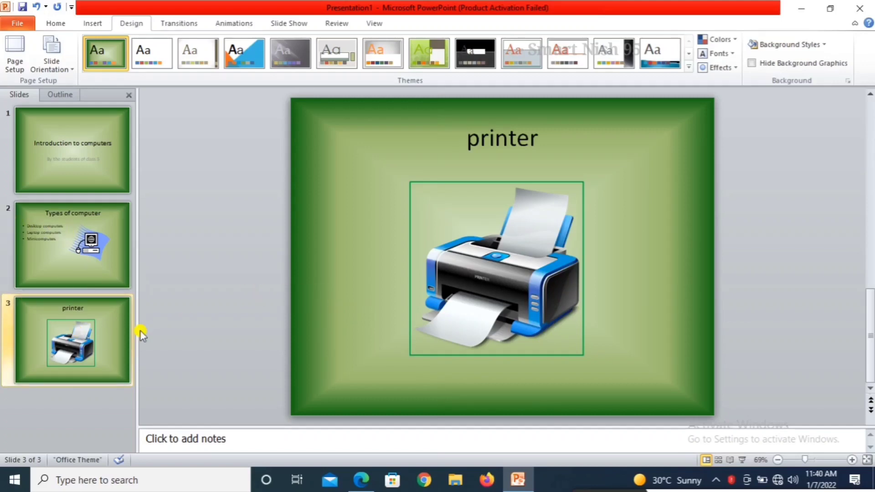
left_click(349, 487)
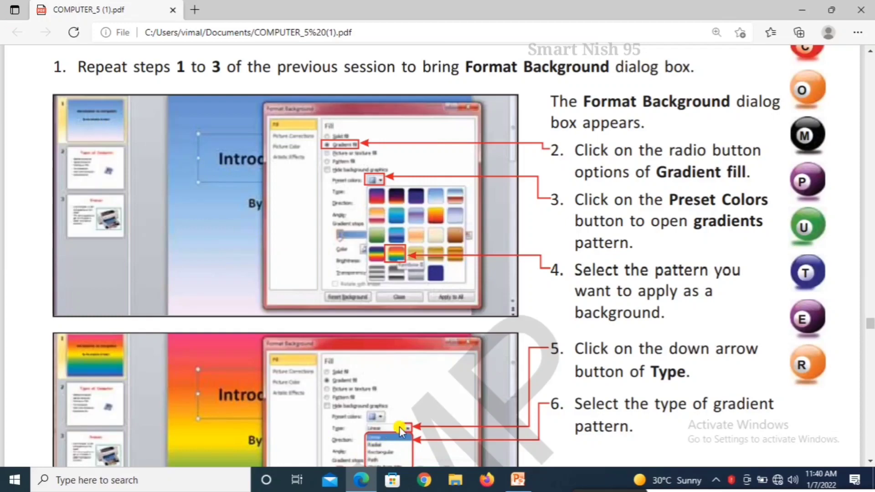
- Scroll the PDF to the 'Textured Fill Color' steps, then return to PowerPoint
scroll(400, 426, "down", 5)
scroll(402, 427, "down", 5)
scroll(403, 427, "down", 6)
scroll(403, 427, "down", 5)
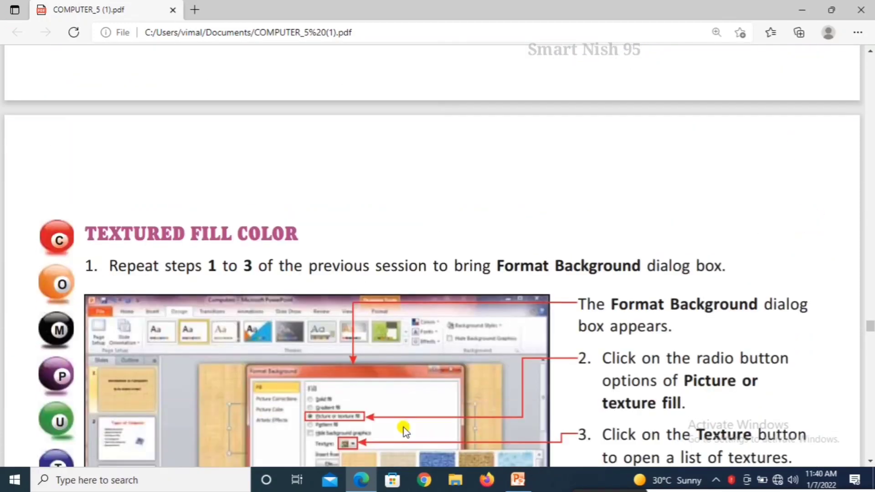
scroll(403, 427, "down", 3)
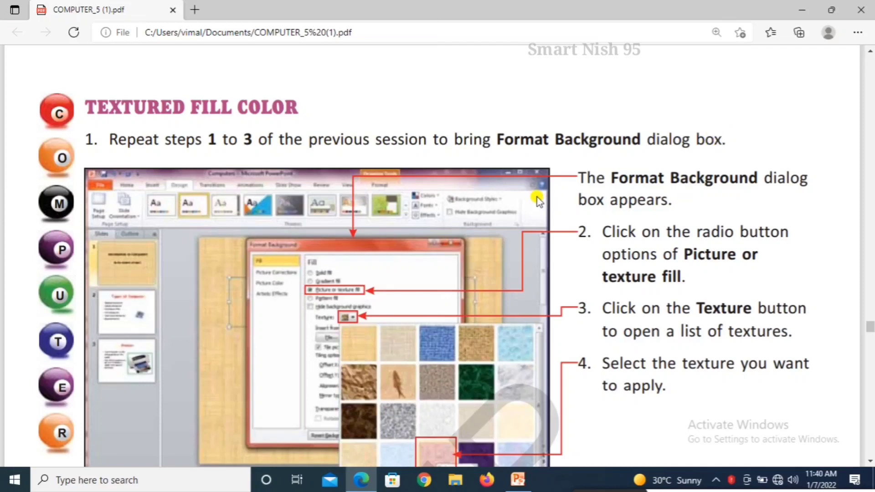
left_click(518, 479)
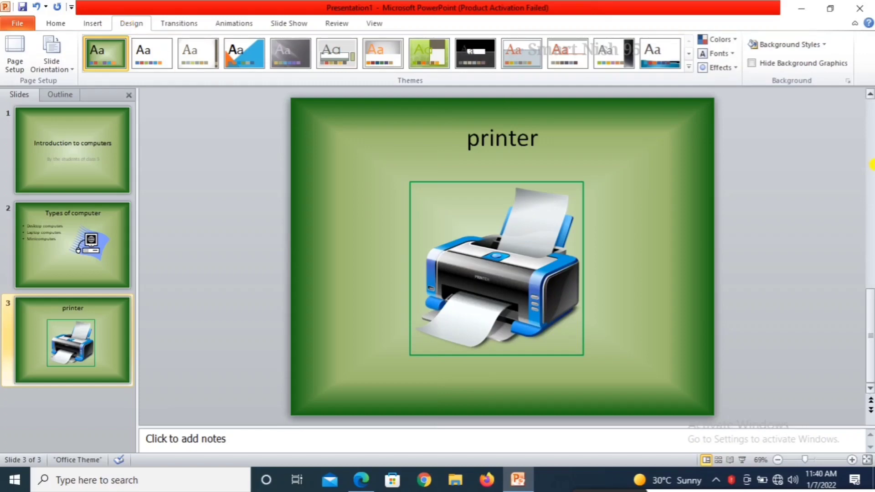
- Switch slide 3's background from gradient to picture or texture fill via Format Background
left_click(781, 44)
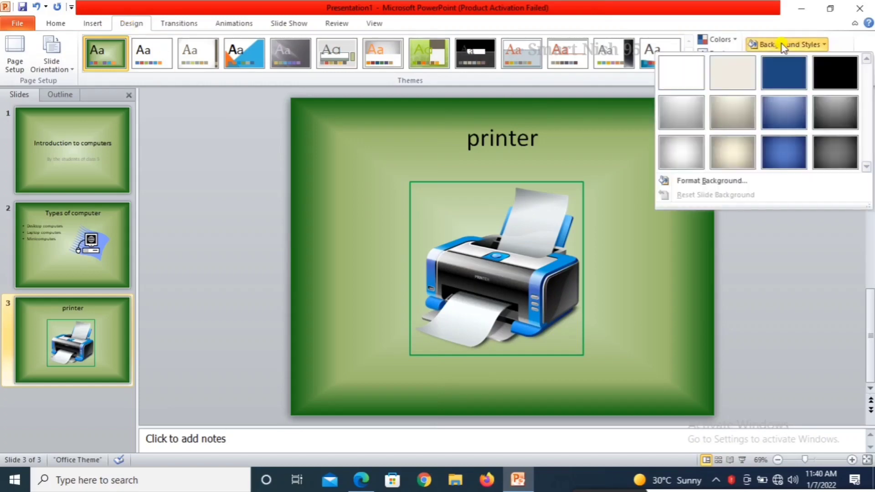
left_click(706, 182)
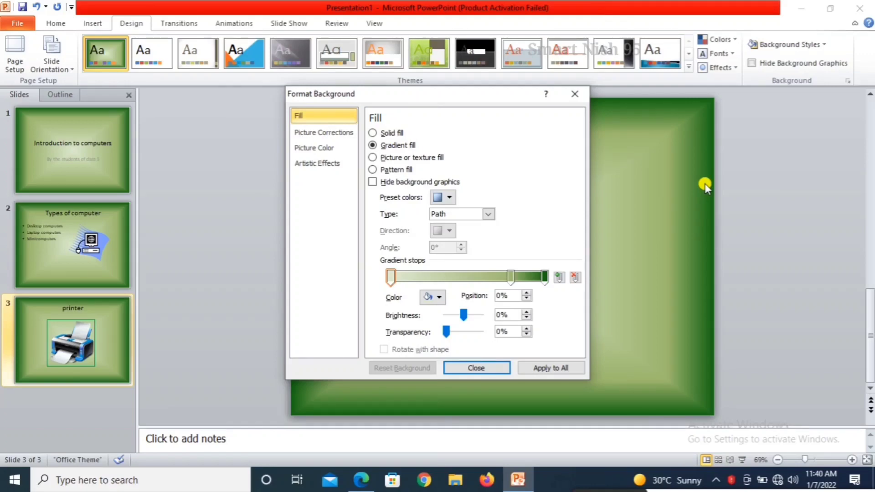
left_click(373, 158)
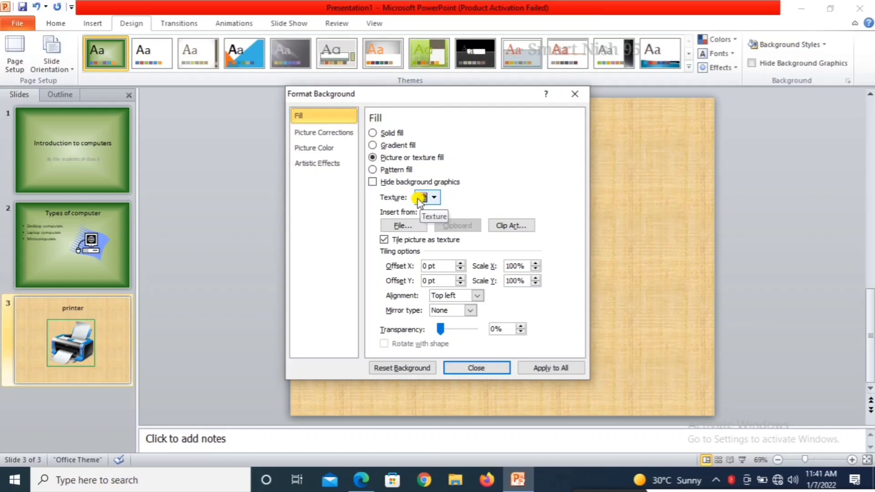
- Try the speckled and cream textures, then apply Burlap to the printer slide and close
left_click(425, 198)
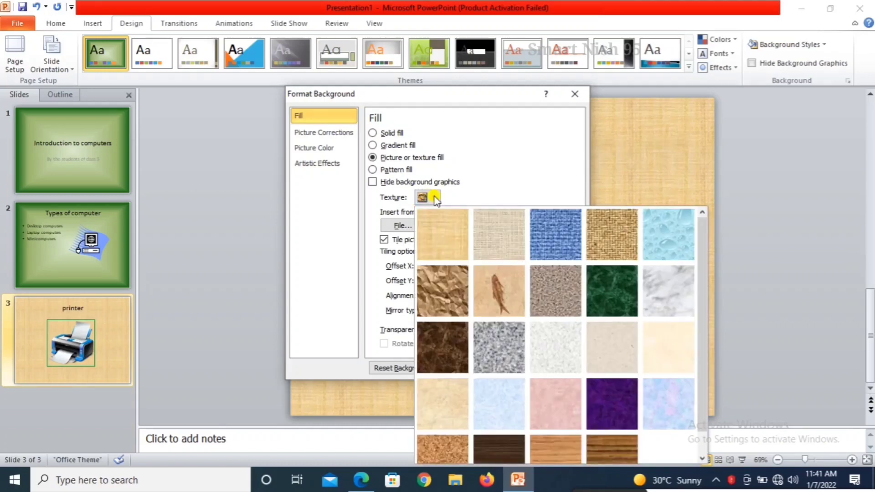
left_click(558, 346)
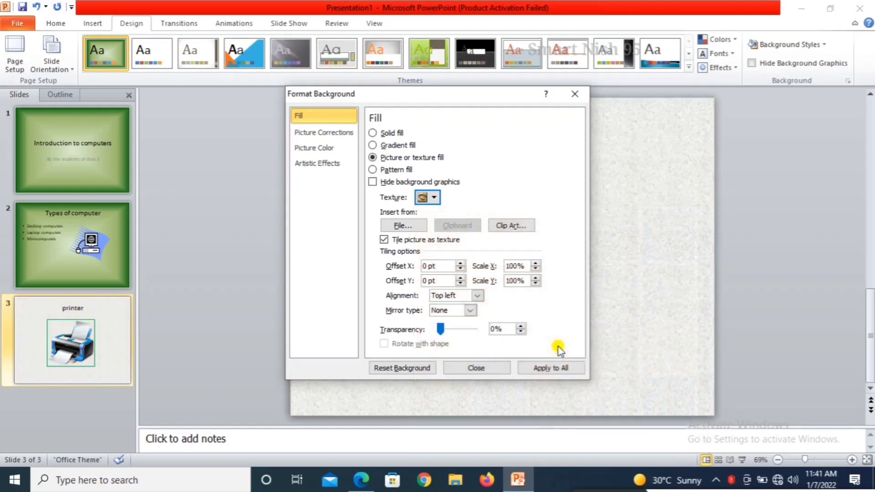
left_click(427, 199)
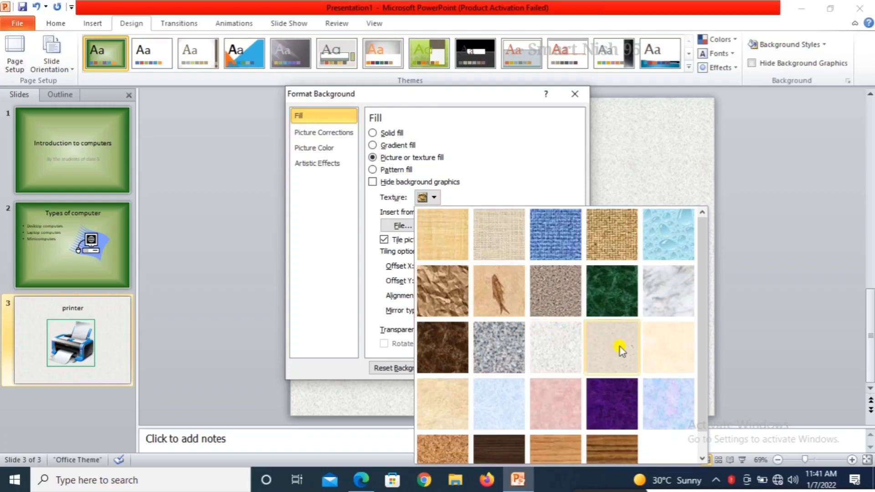
left_click(660, 349)
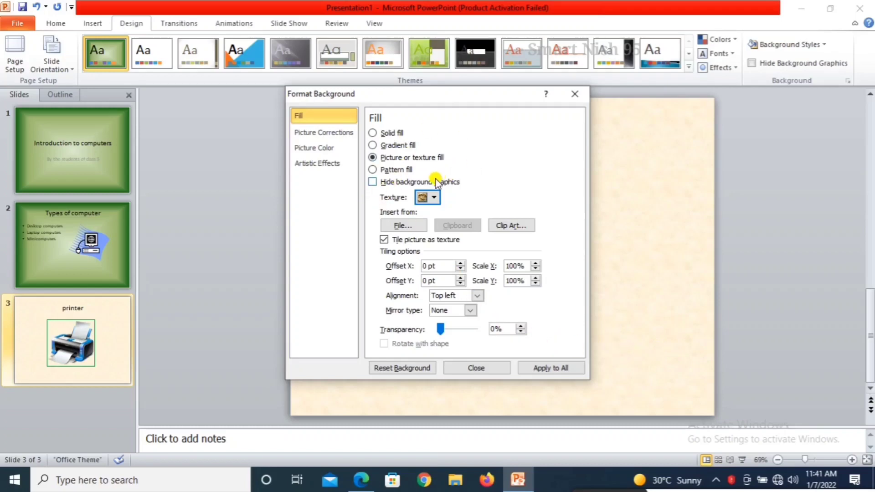
left_click(431, 197)
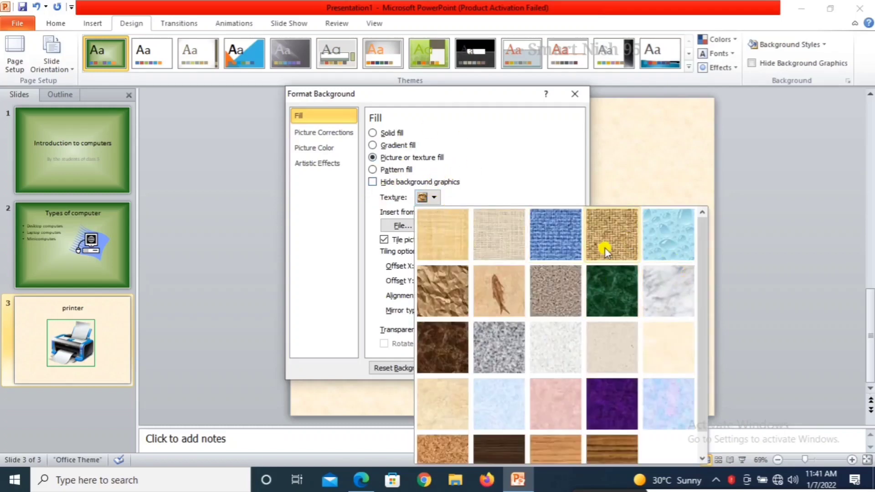
left_click(618, 238)
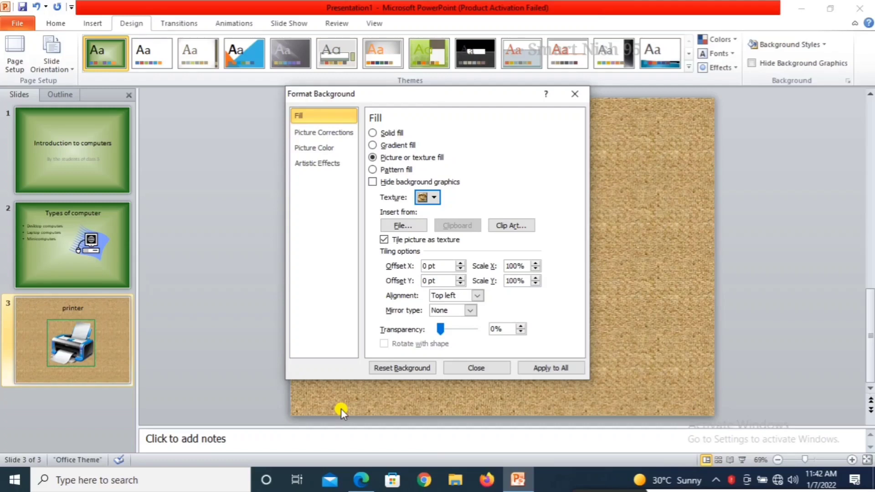
left_click(473, 368)
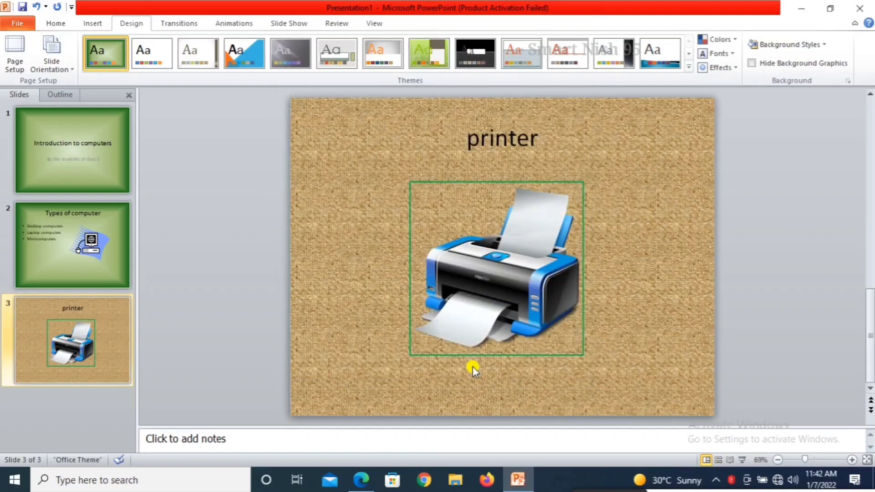